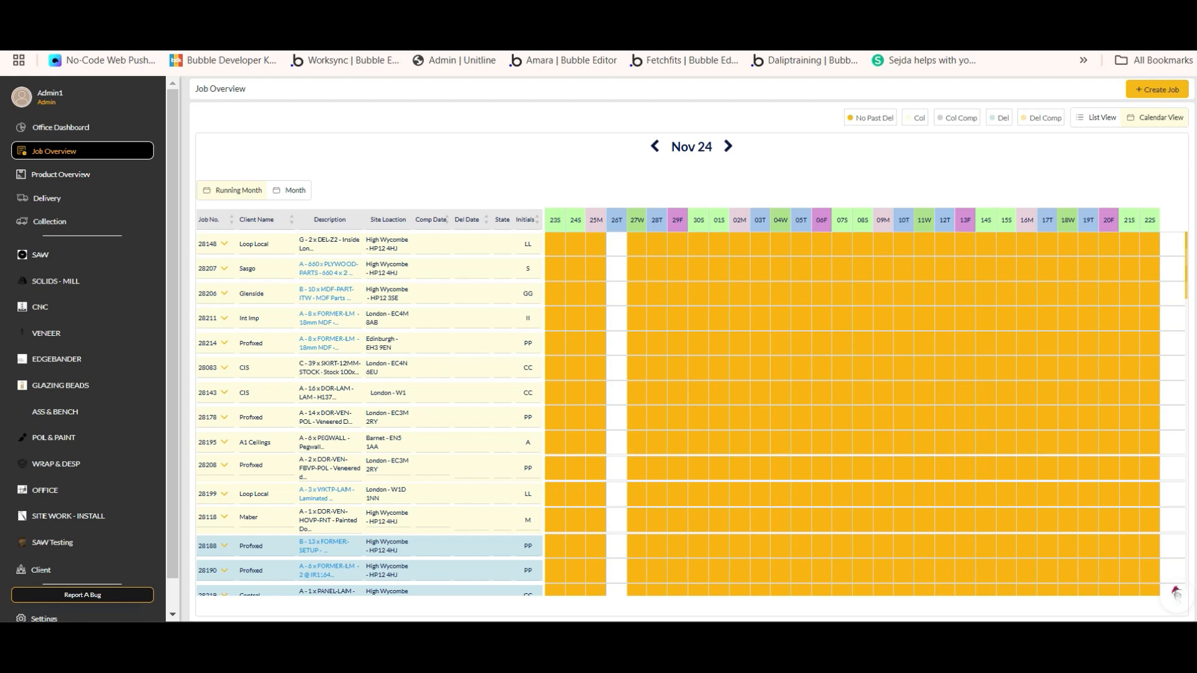
Switch to the Google Sheets job schedule and examine its job columns, date columns and colour-coded cells
{"action": "key", "text": "ctrl+Tab"}
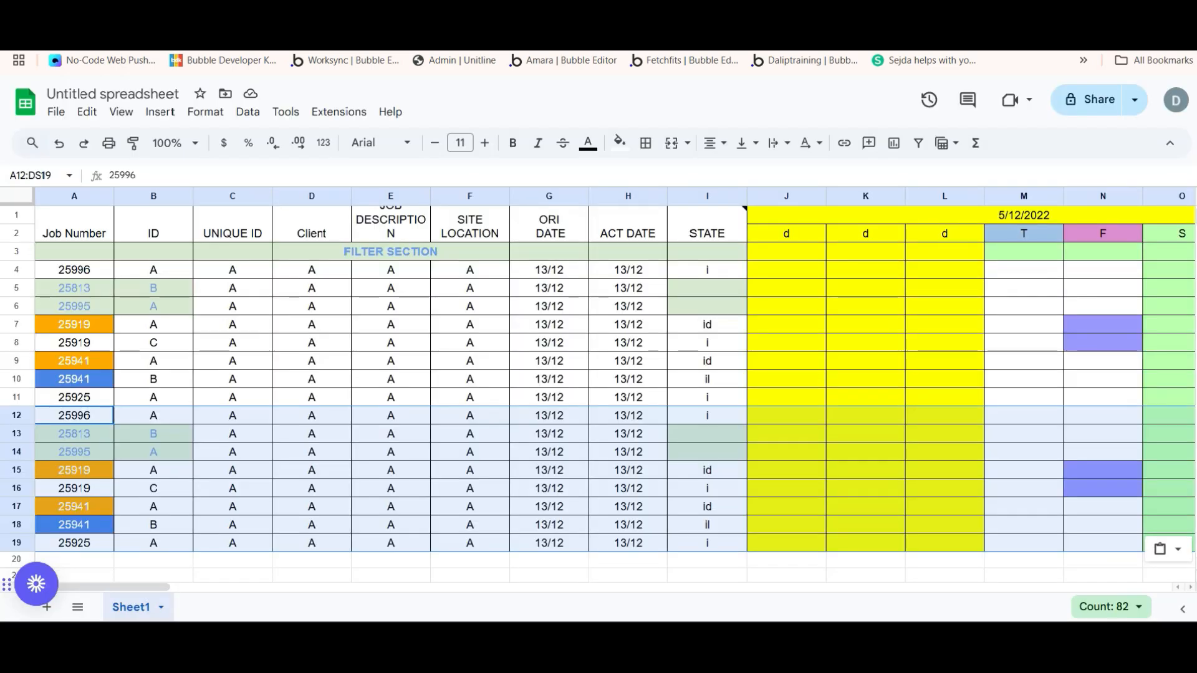
{"action": "scroll", "coordinate": [599, 374], "scroll_direction": "right", "scroll_amount": 15}
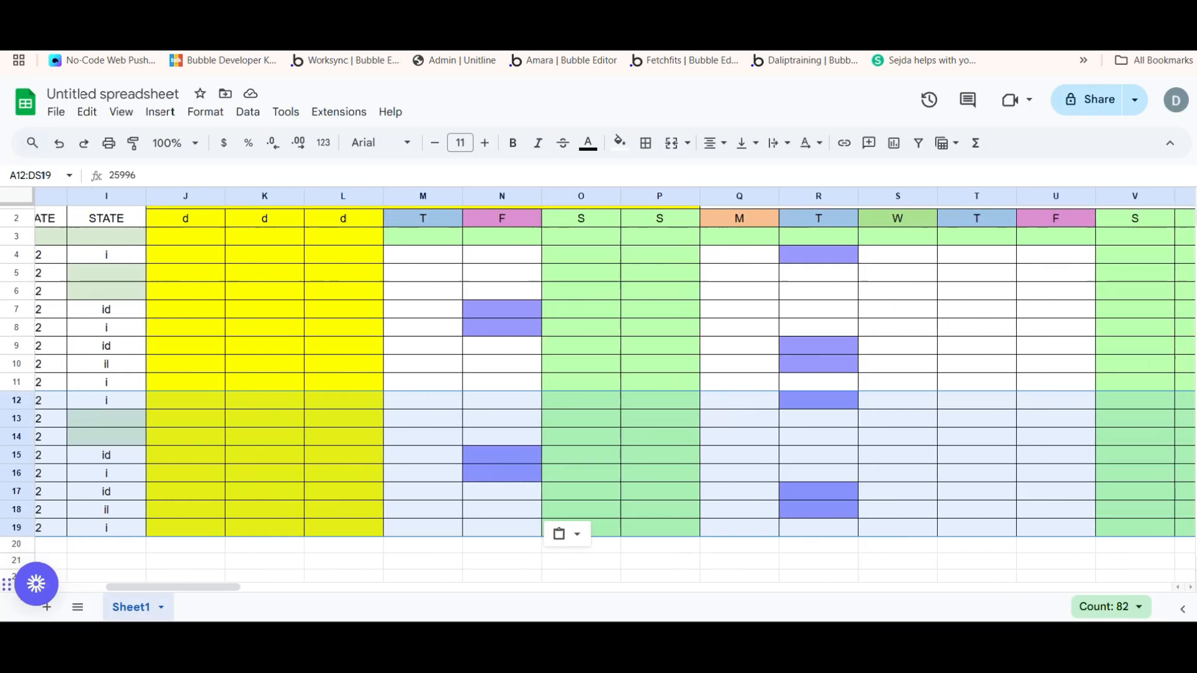
{"action": "scroll", "coordinate": [599, 374], "scroll_direction": "right", "scroll_amount": 3}
{"action": "scroll", "coordinate": [599, 374], "scroll_direction": "left", "scroll_amount": 15}
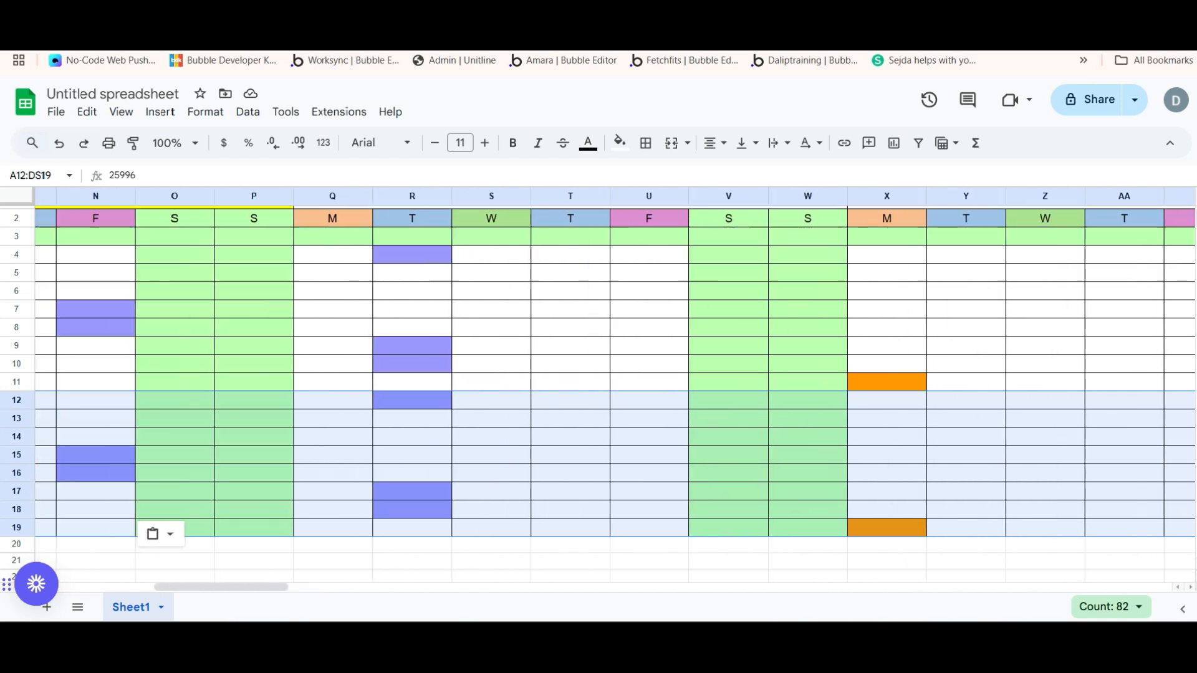
{"action": "scroll", "coordinate": [599, 374], "scroll_direction": "right", "scroll_amount": 10}
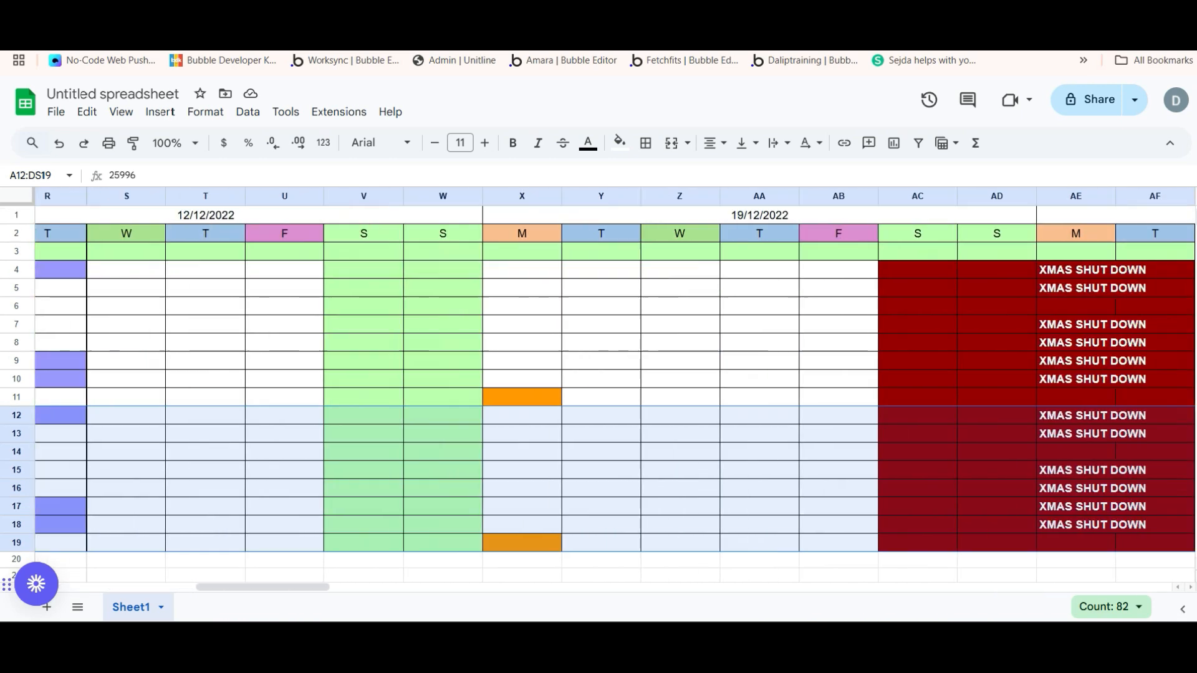
{"action": "scroll", "coordinate": [599, 374], "scroll_direction": "left", "scroll_amount": 6}
{"action": "scroll", "coordinate": [599, 375], "scroll_direction": "left", "scroll_amount": 10}
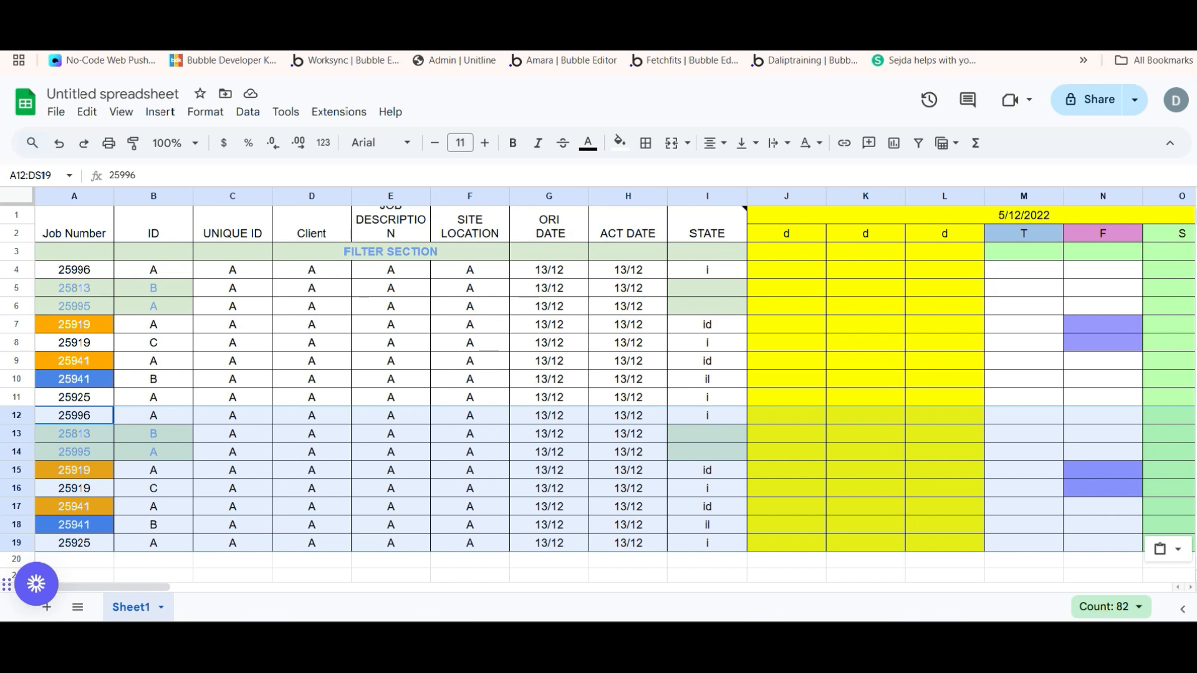
{"action": "mouse_move", "coordinate": [730, 215]}
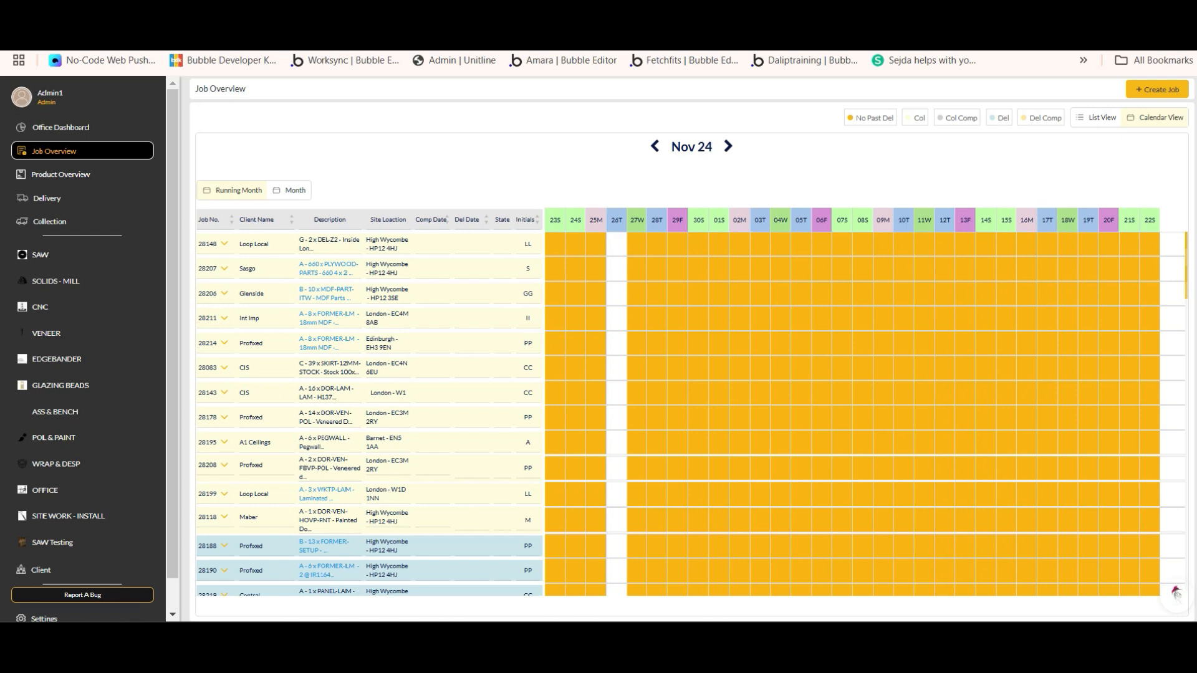
Show the job calendar by Month, and expand and collapse the first Loop Local job to examine its product rows
{"action": "left_click", "coordinate": [289, 191]}
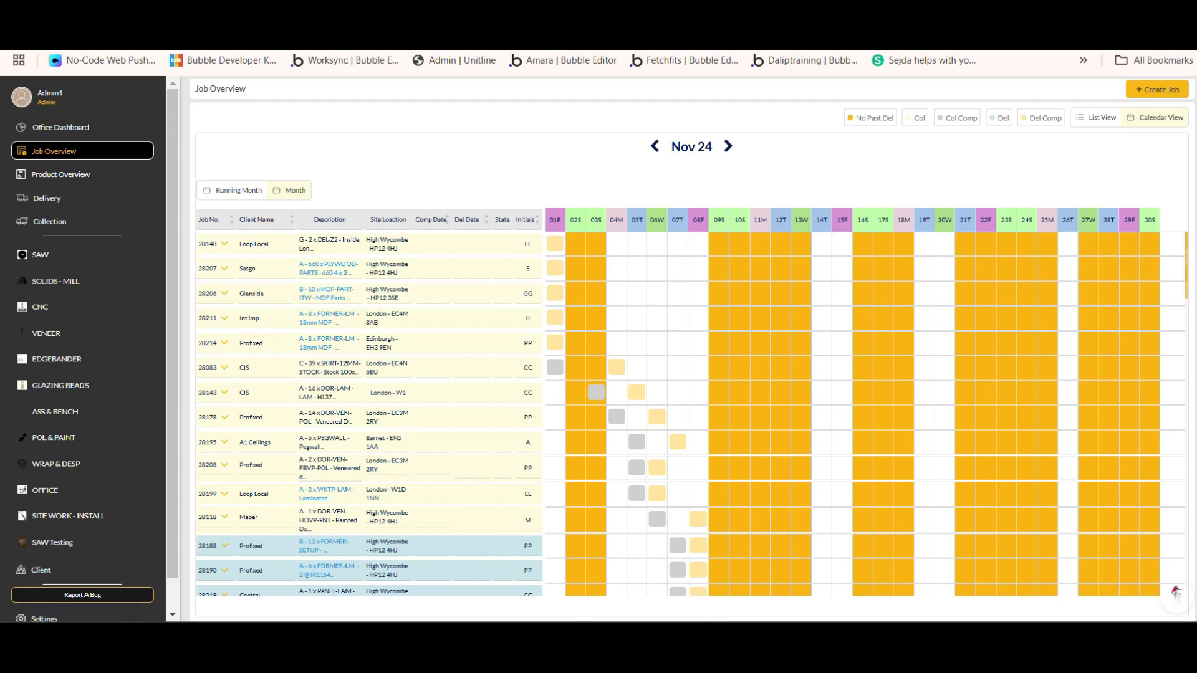
{"action": "left_click", "coordinate": [224, 244]}
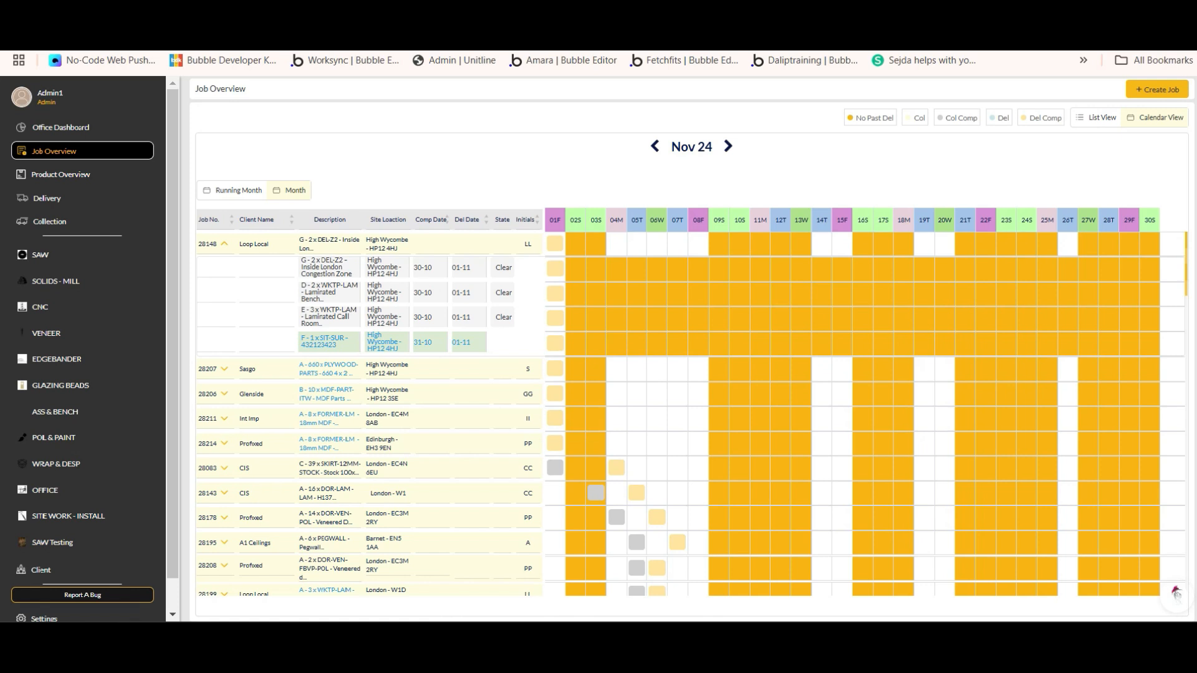
{"action": "left_click", "coordinate": [224, 244]}
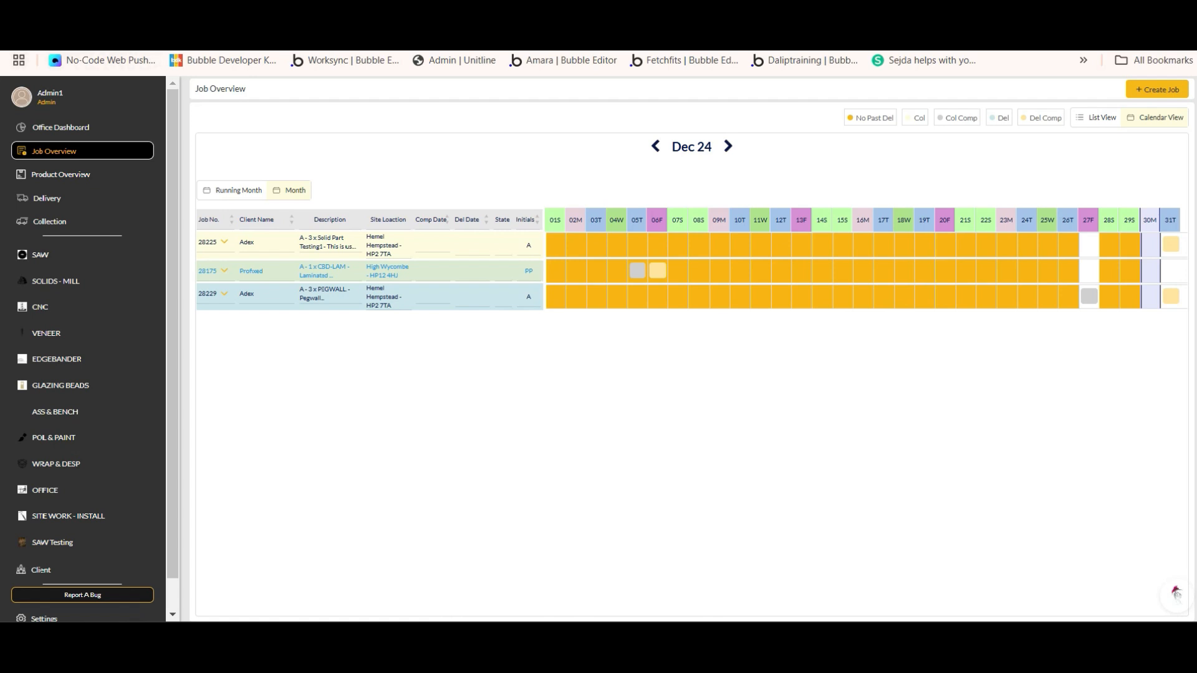
Set the job calendar to Running Month and switch to the Bubble editor to examine the ListofDates A settings
{"action": "left_click", "coordinate": [233, 191]}
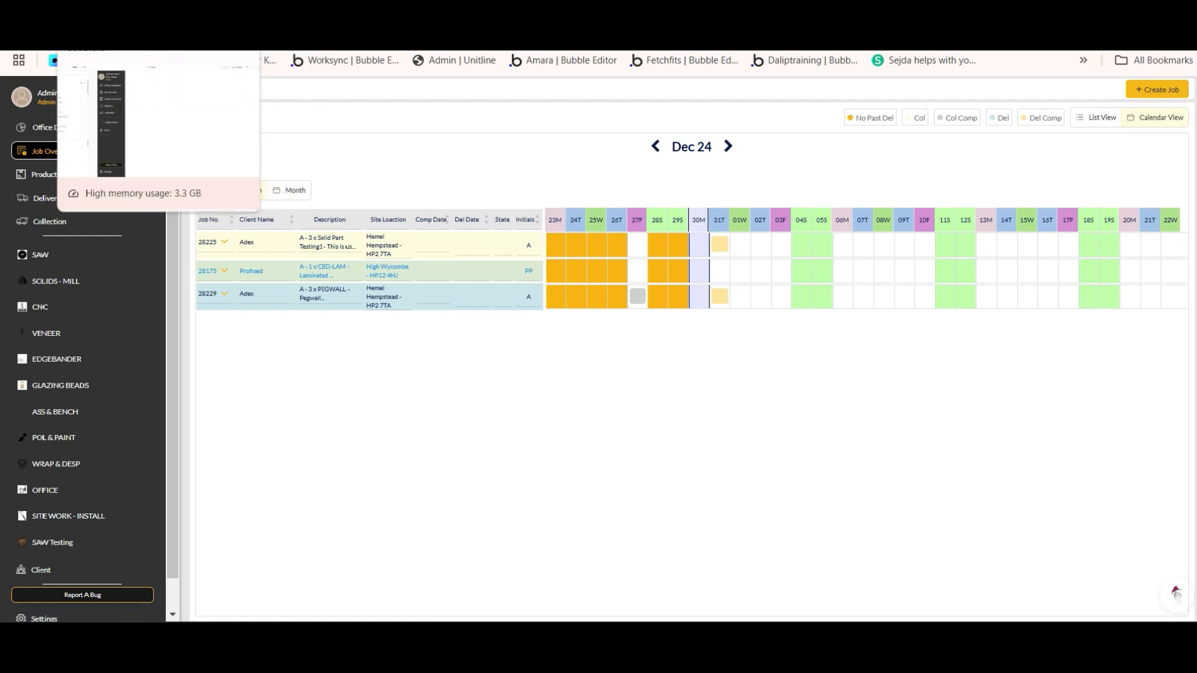
{"action": "left_click", "coordinate": [100, 5]}
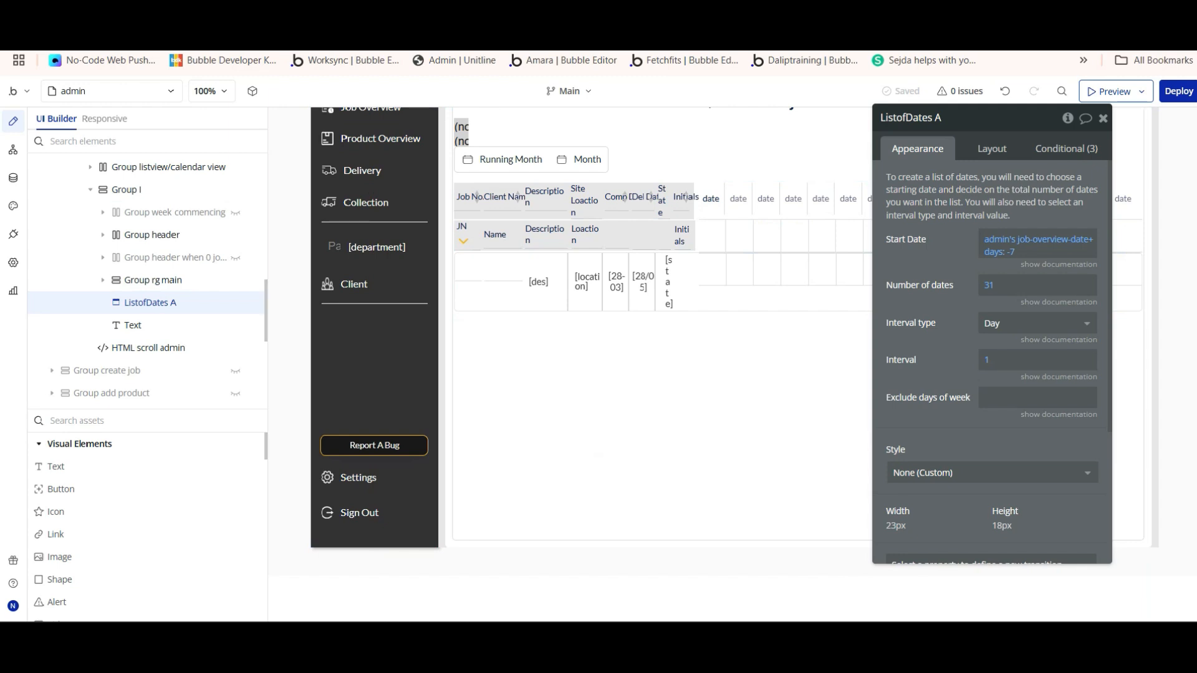
{"action": "left_click_drag", "start_coordinate": [985, 118], "coordinate": [978, 166]}
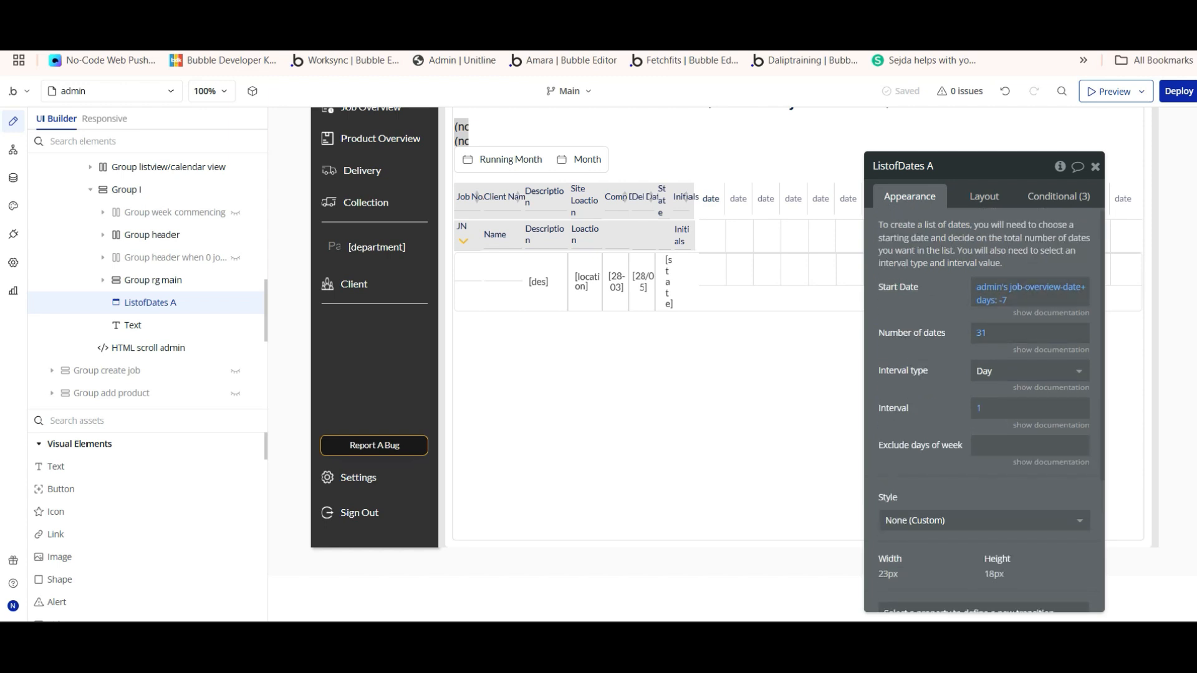
Select Group job rg main and hide its nested RepeatingGroup pro in the editor
{"action": "left_click", "coordinate": [766, 238]}
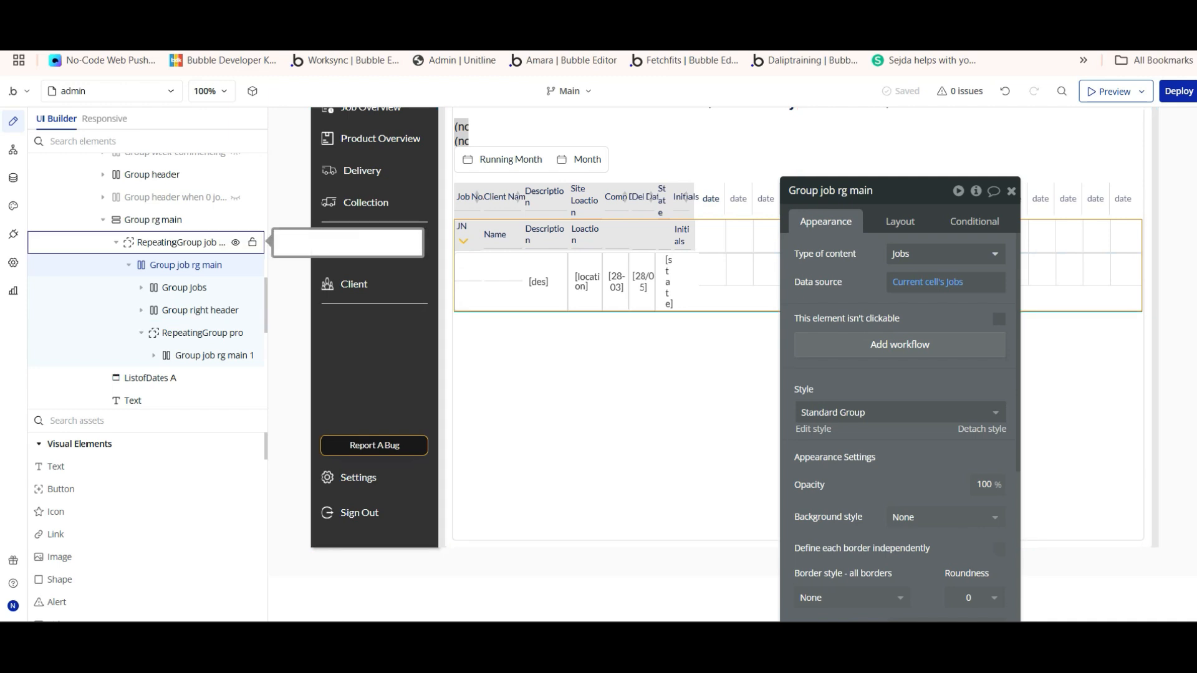
{"action": "left_click", "coordinate": [235, 333]}
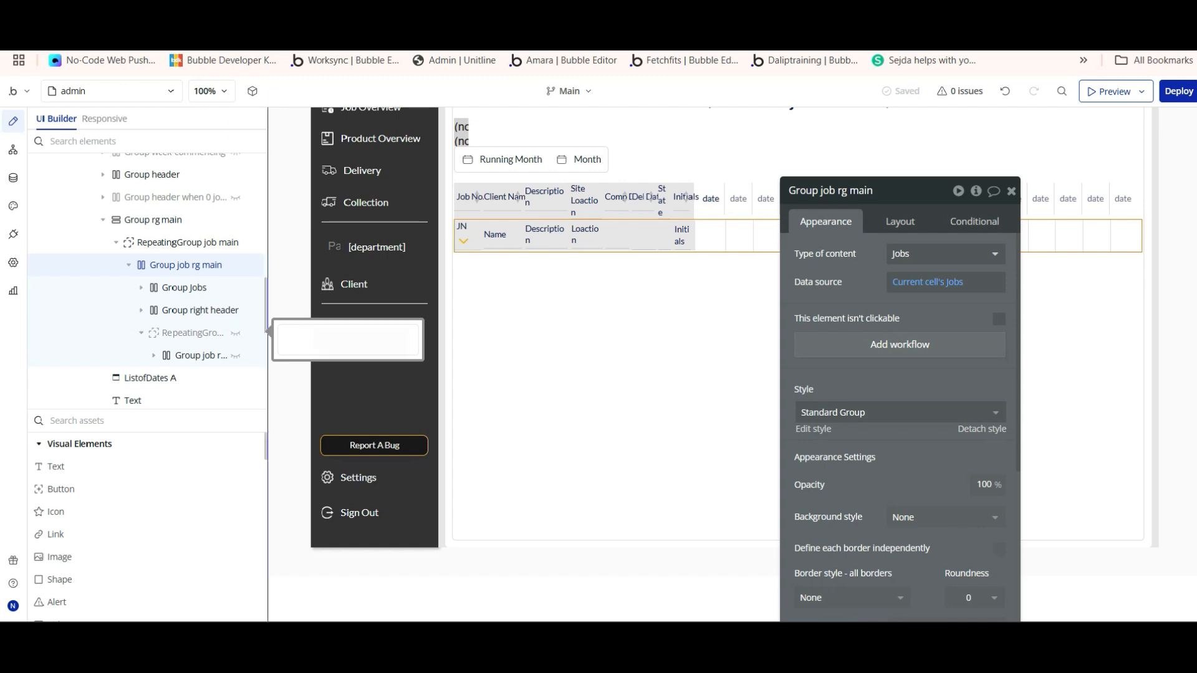
{"action": "left_click_drag", "start_coordinate": [898, 191], "coordinate": [928, 275]}
Examine the Group header structure and open the properties of RepeatingGroup date head to check its data source
{"action": "left_click", "coordinate": [152, 175]}
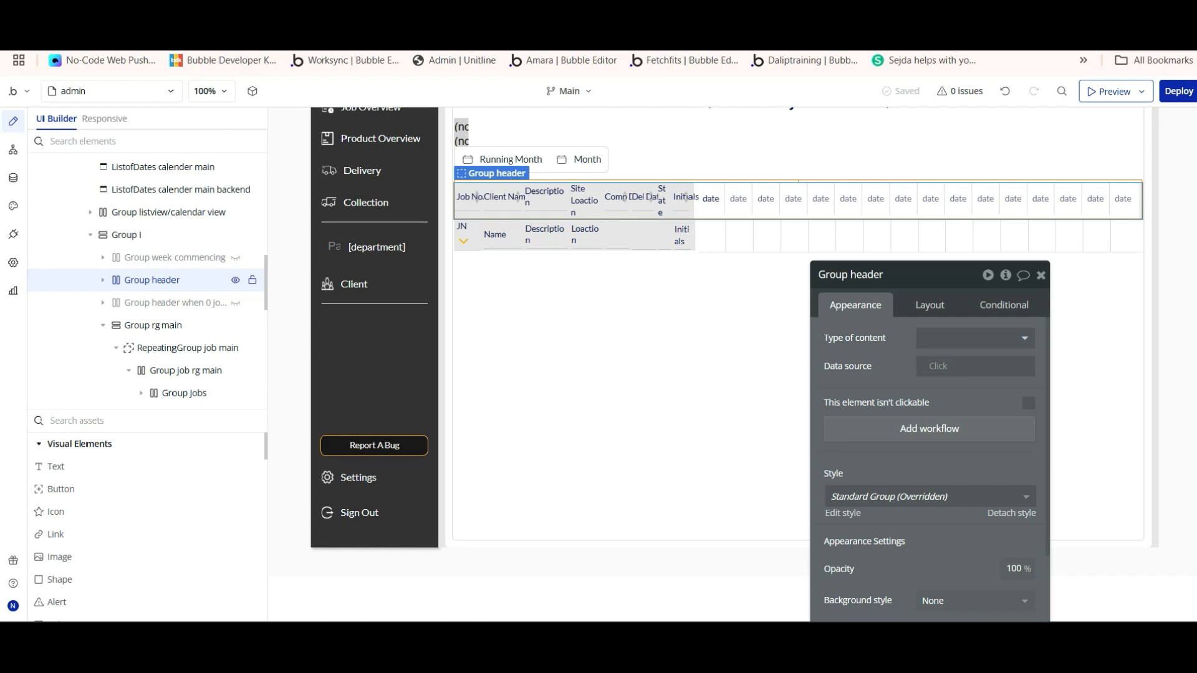
{"action": "left_click", "coordinate": [103, 280]}
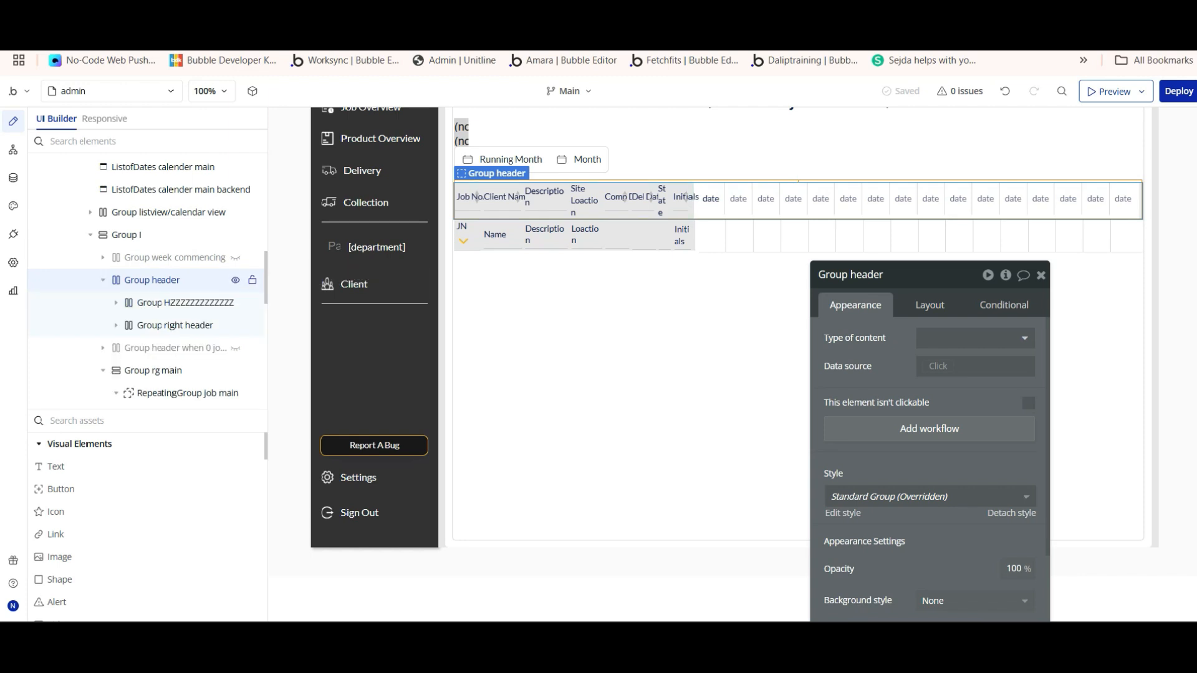
{"action": "left_click", "coordinate": [103, 280]}
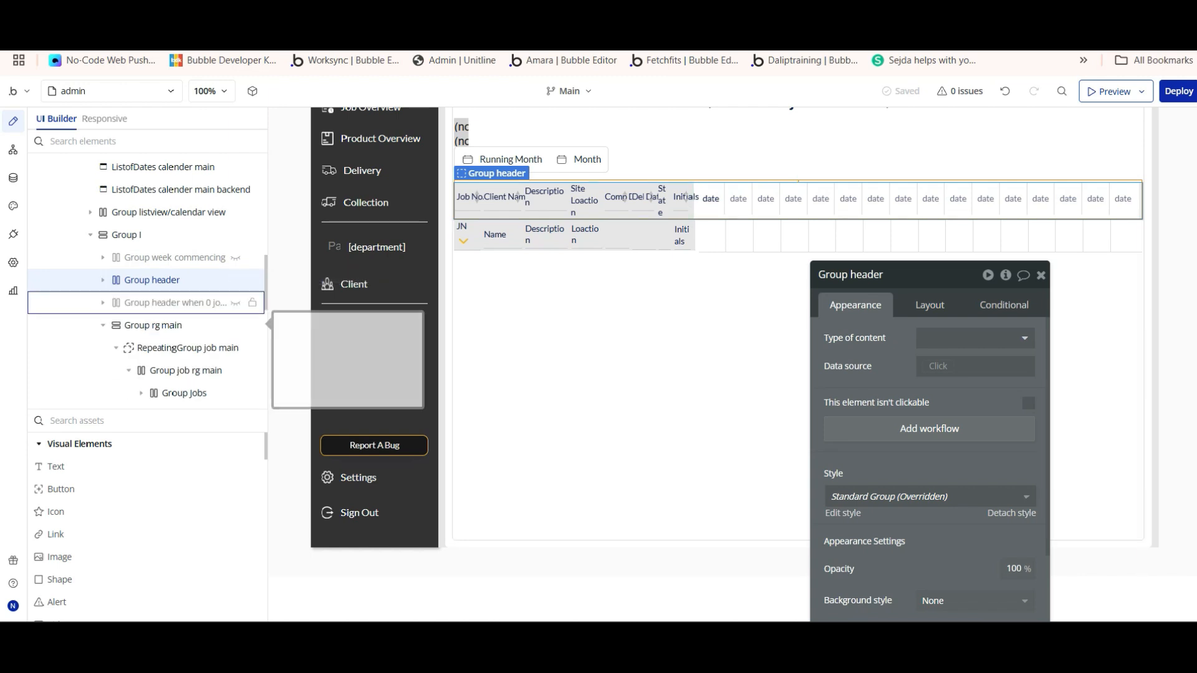
{"action": "left_click", "coordinate": [662, 200]}
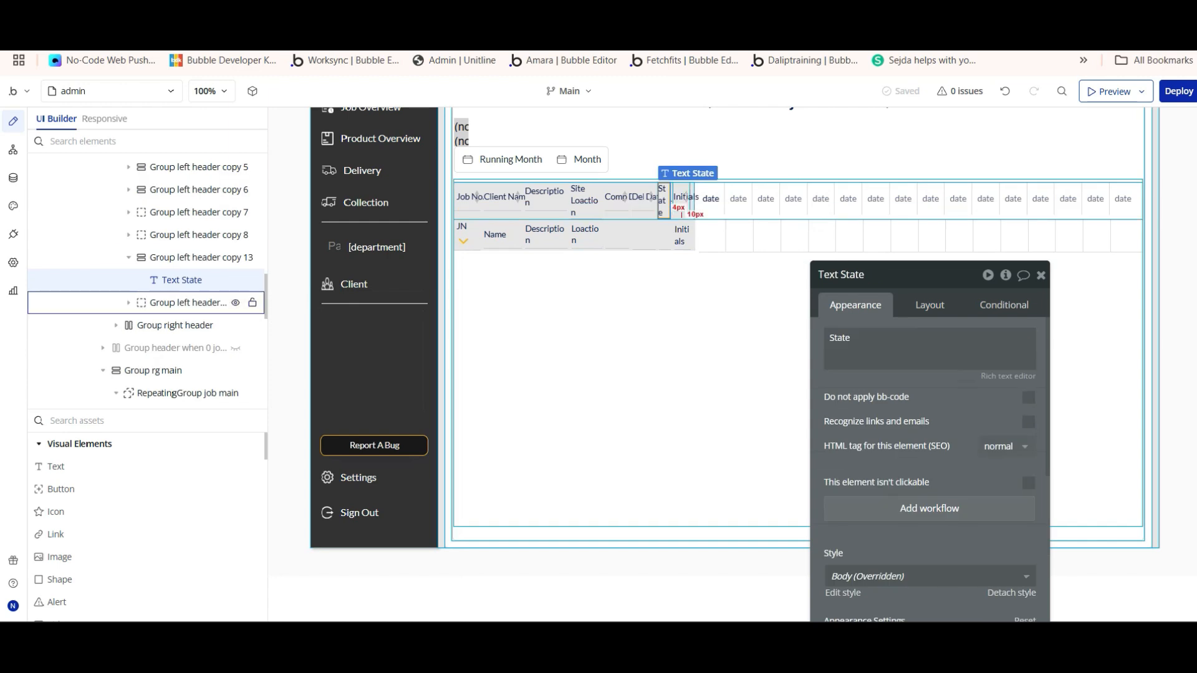
{"action": "left_click", "coordinate": [711, 199]}
{"action": "left_click", "coordinate": [203, 258]}
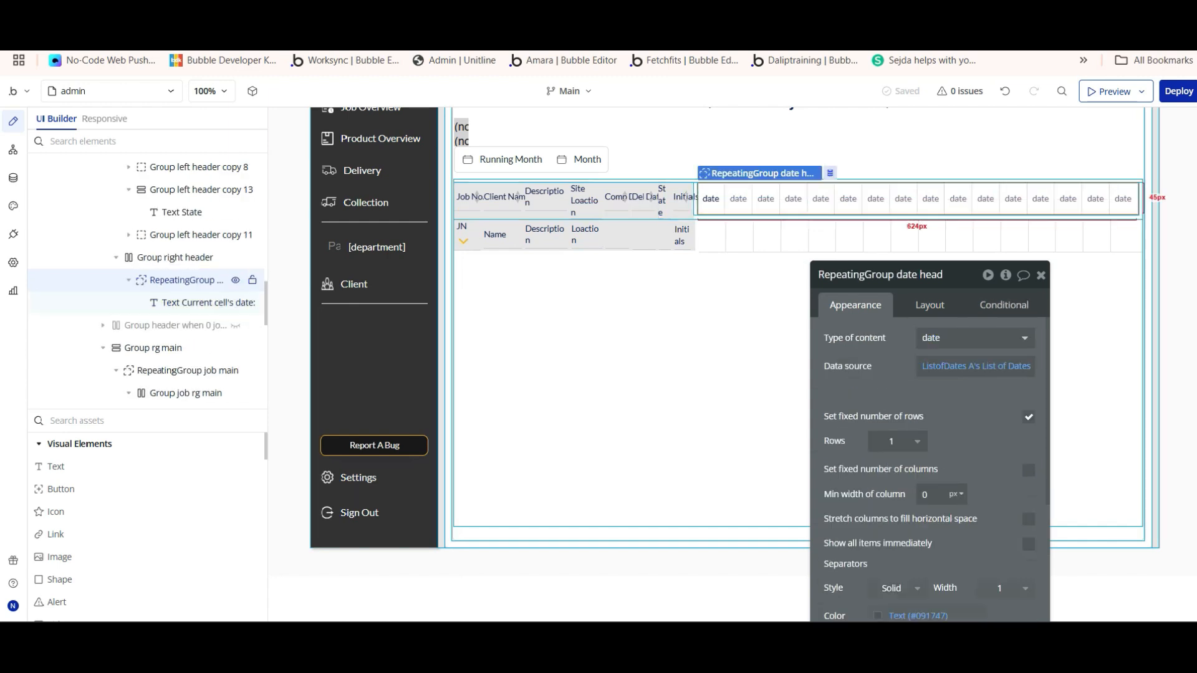
{"action": "left_click_drag", "start_coordinate": [923, 275], "coordinate": [899, 211]}
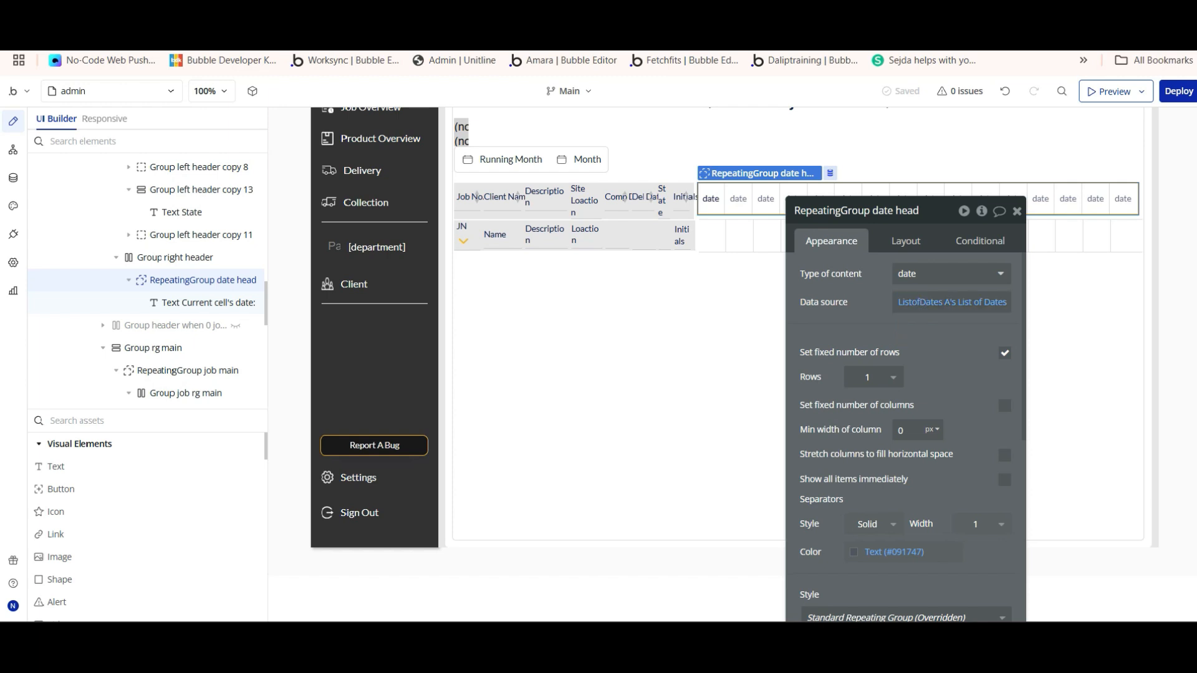
{"action": "left_click_drag", "start_coordinate": [899, 211], "coordinate": [922, 209]}
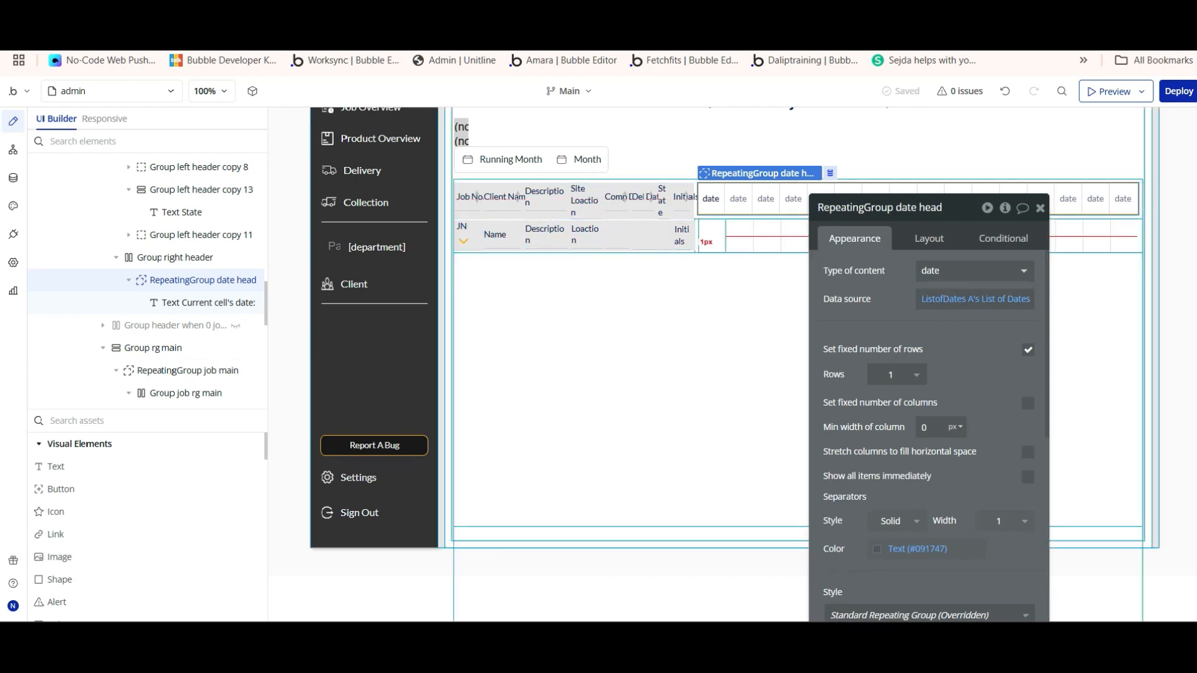
Select RepeatingGroup job main and examine the constraints and sorting of its Search for Jobss data source
{"action": "left_click", "coordinate": [708, 240]}
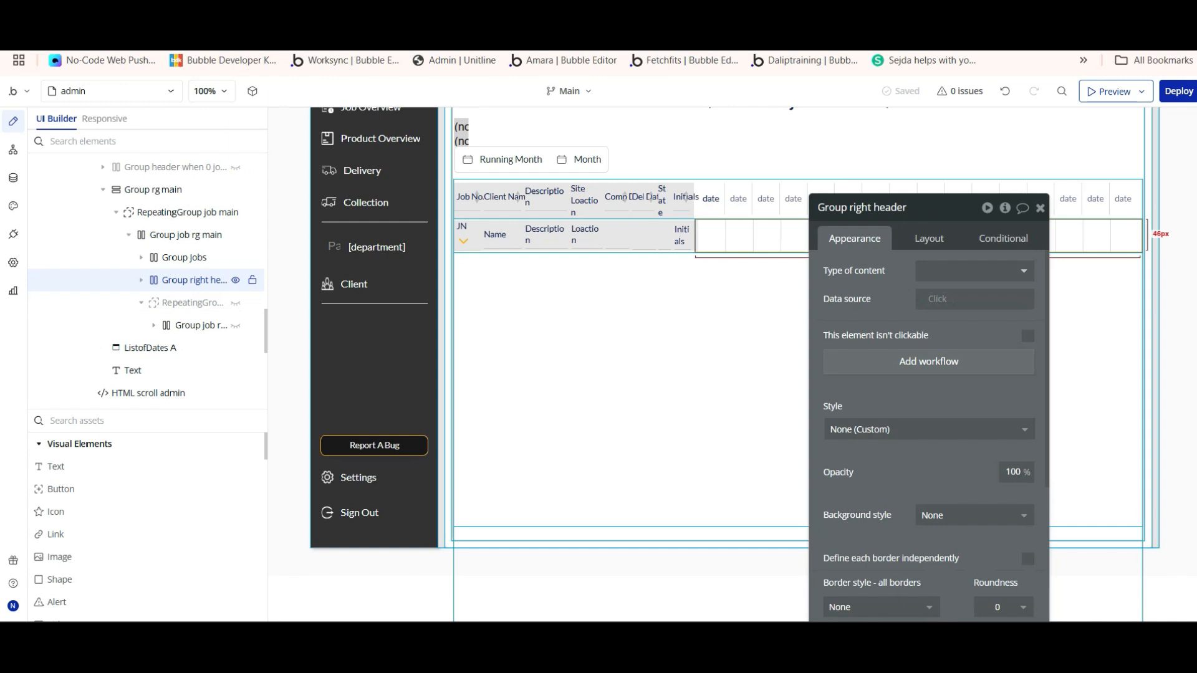
{"action": "left_click", "coordinate": [187, 212]}
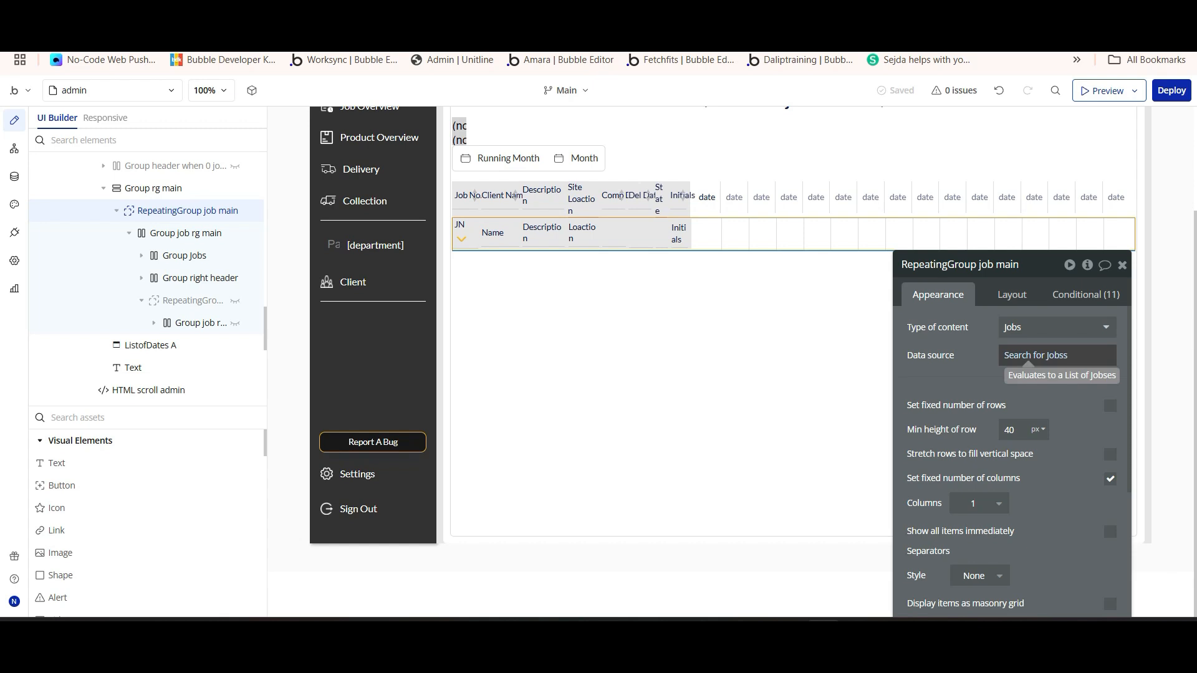
{"action": "left_click", "coordinate": [1030, 356]}
{"action": "left_click", "coordinate": [1030, 356]}
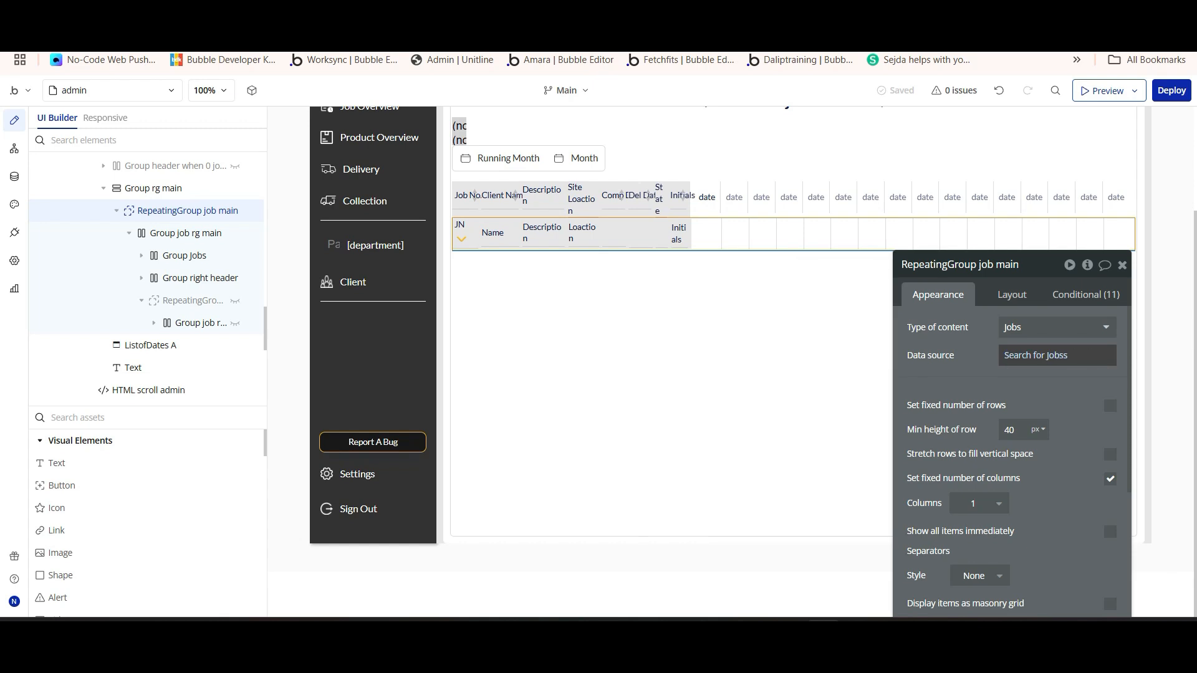
{"action": "left_click", "coordinate": [1030, 356]}
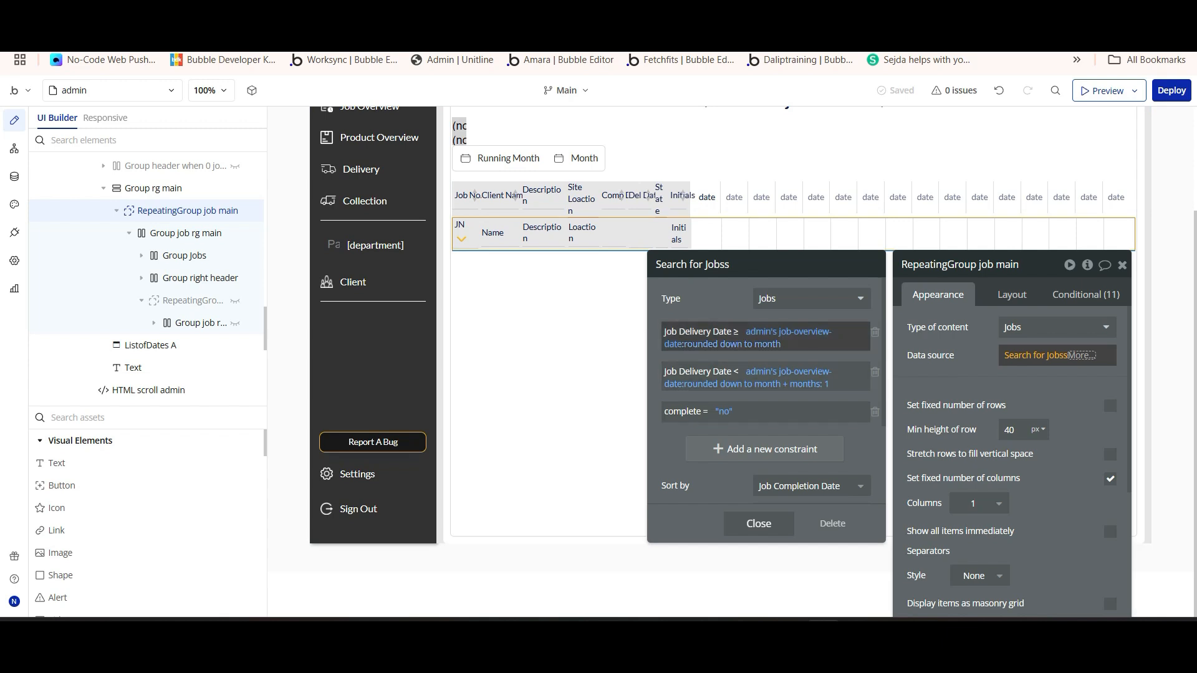
{"action": "left_click", "coordinate": [758, 523]}
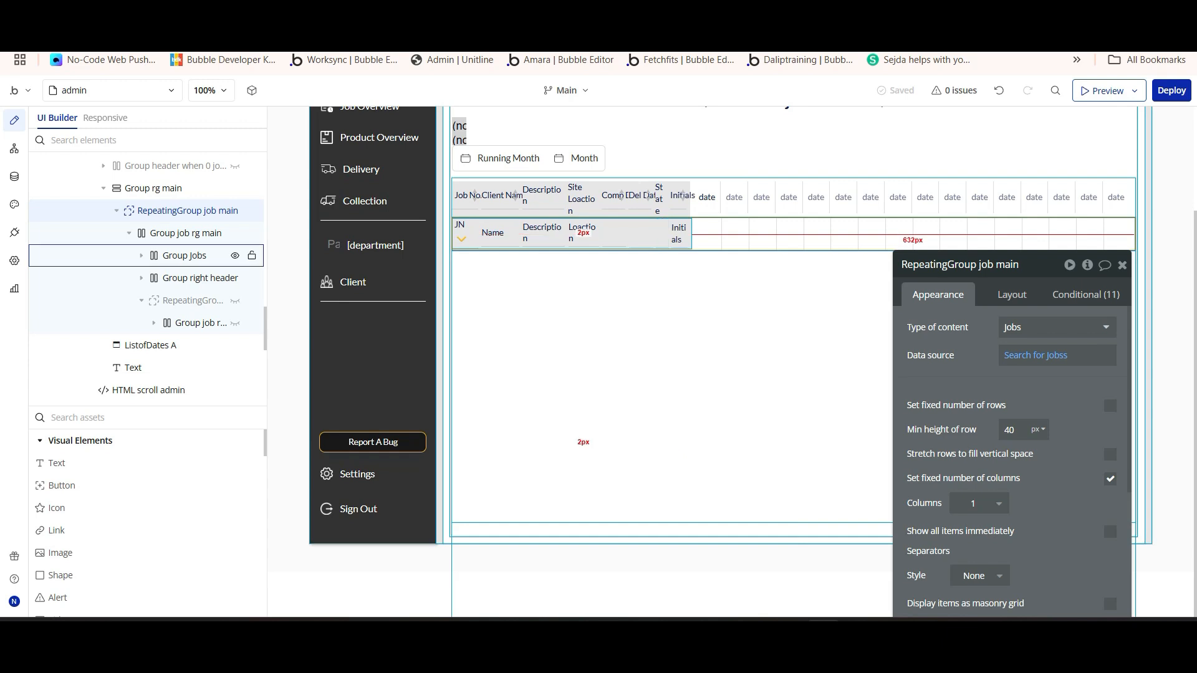
Examine Group Jobs and its Group left header inside the job row, and collapse their element tree again
{"action": "left_click", "coordinate": [689, 236]}
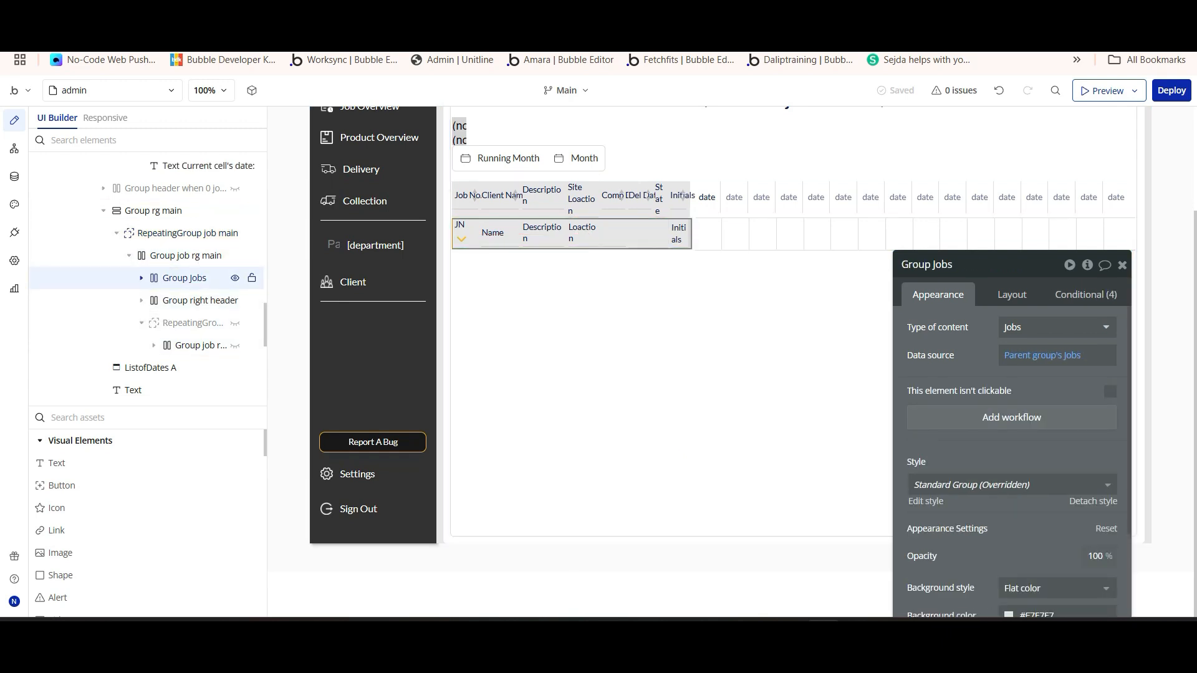
{"action": "left_click", "coordinate": [142, 278]}
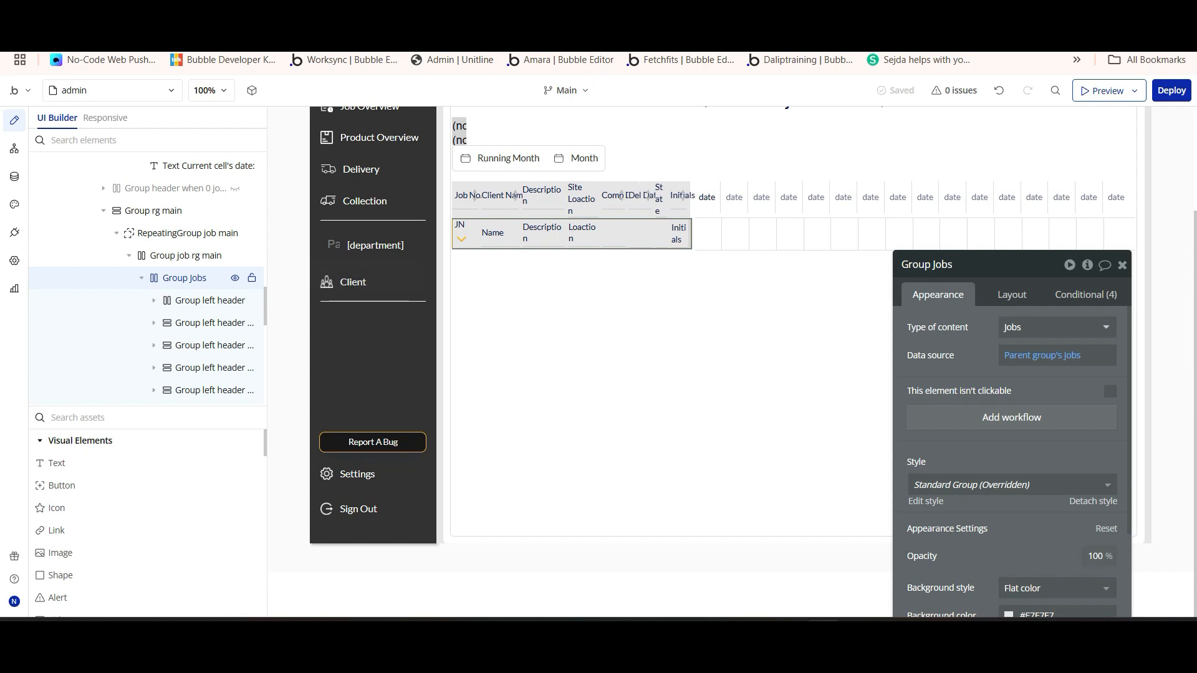
{"action": "left_click", "coordinate": [141, 278]}
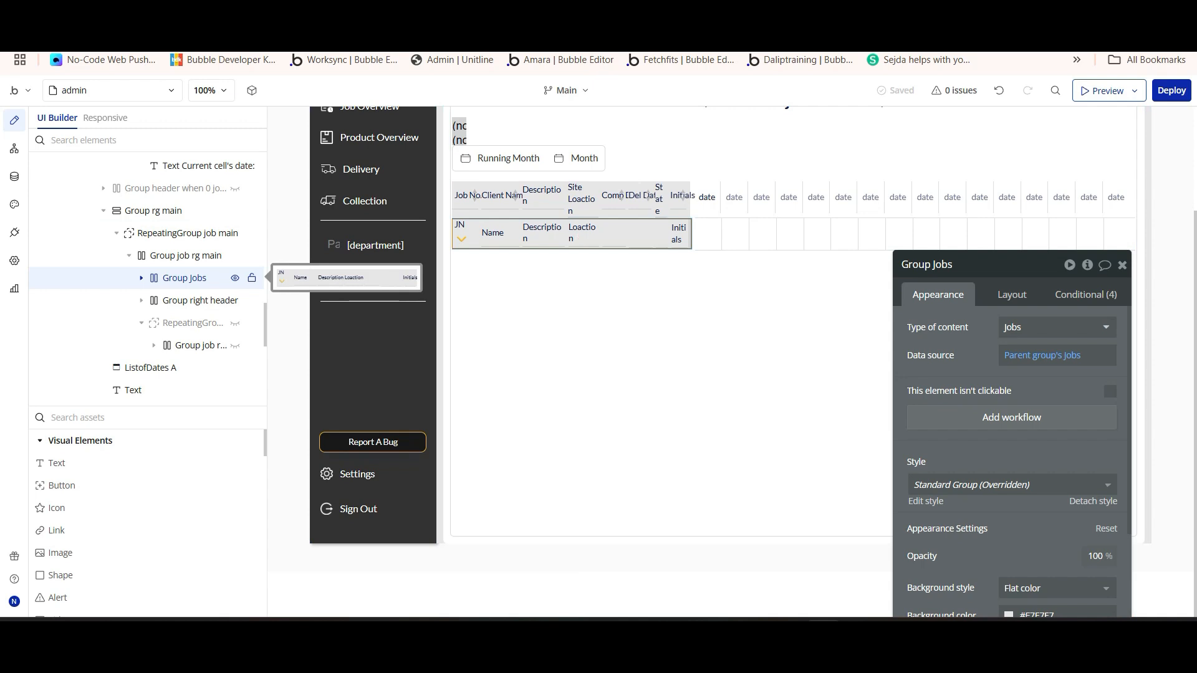
{"action": "left_click", "coordinate": [141, 278]}
{"action": "left_click", "coordinate": [199, 301]}
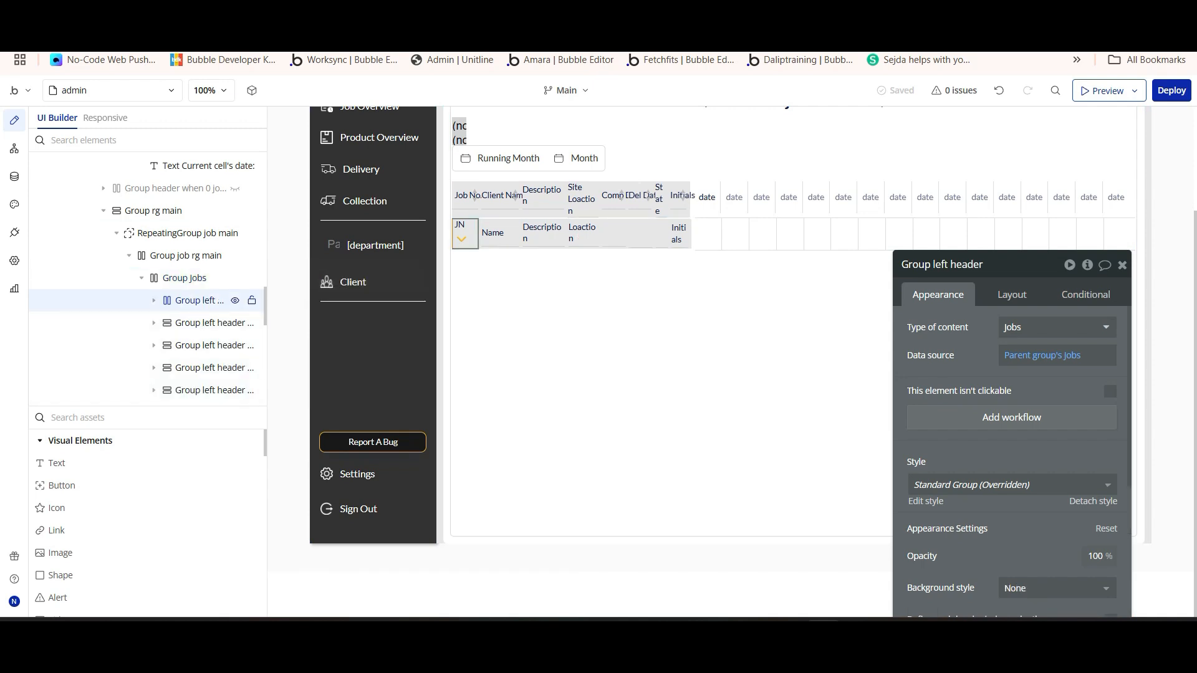
{"action": "left_click", "coordinate": [154, 300]}
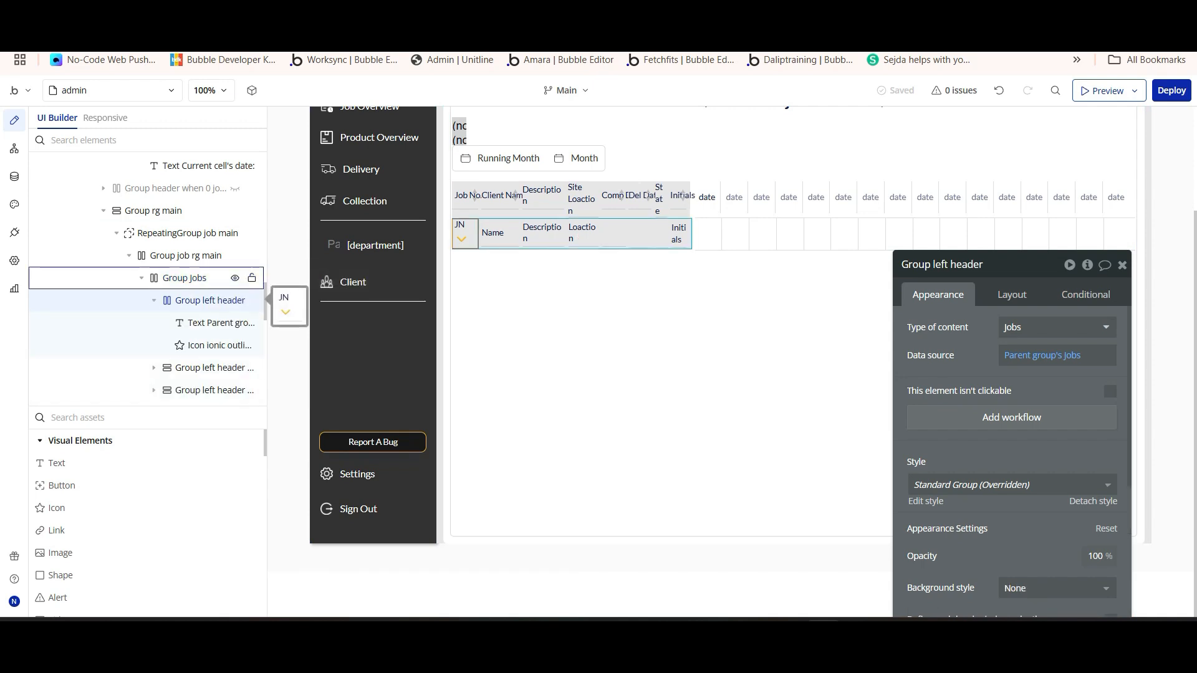
{"action": "left_click", "coordinate": [141, 278]}
{"action": "left_click", "coordinate": [130, 255]}
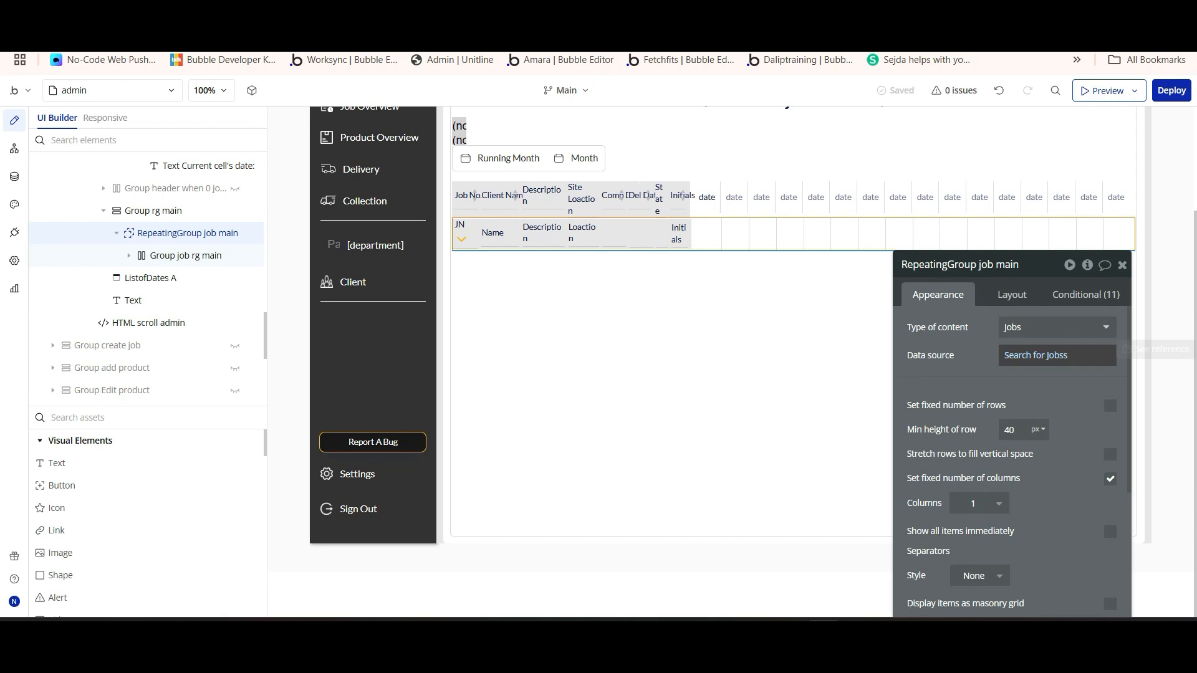
Check the job search constraints of RepeatingGroup job main again and open the properties of RepeatingGroup date in its rows
{"action": "left_click", "coordinate": [1054, 356]}
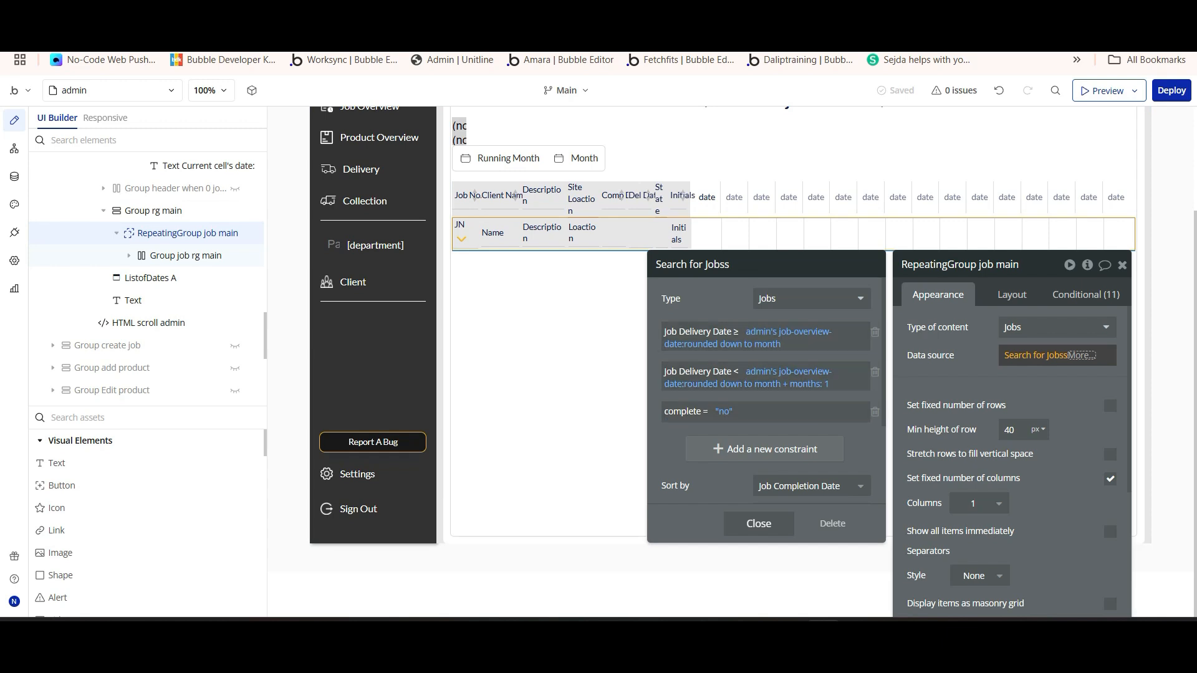
{"action": "left_click", "coordinate": [949, 381]}
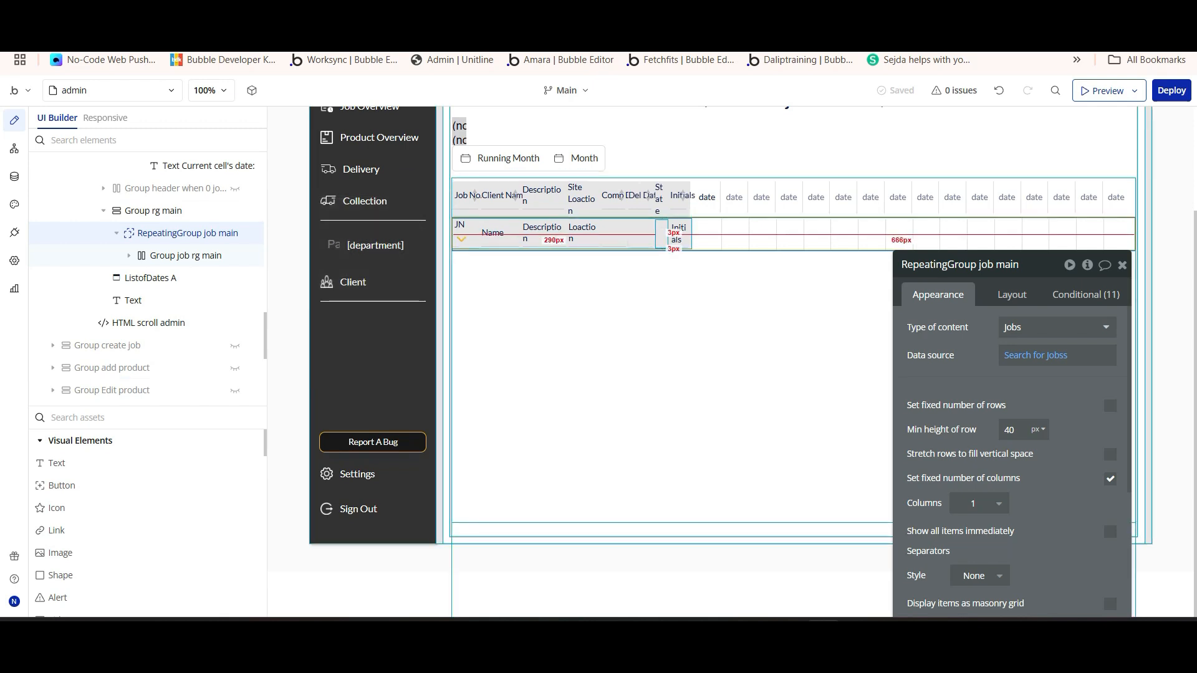
{"action": "left_click", "coordinate": [792, 235]}
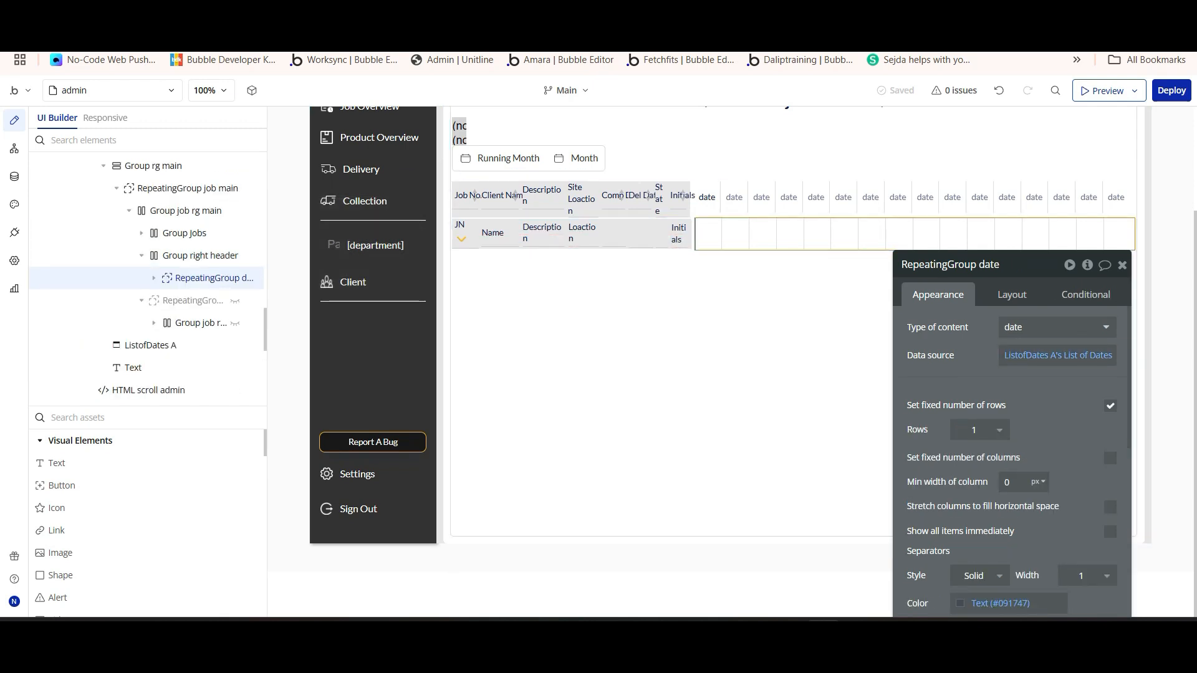
Select Group date inside the row's RepeatingGroup date and examine its conditional background and border rules
{"action": "left_click_drag", "start_coordinate": [1015, 264], "coordinate": [1010, 253]}
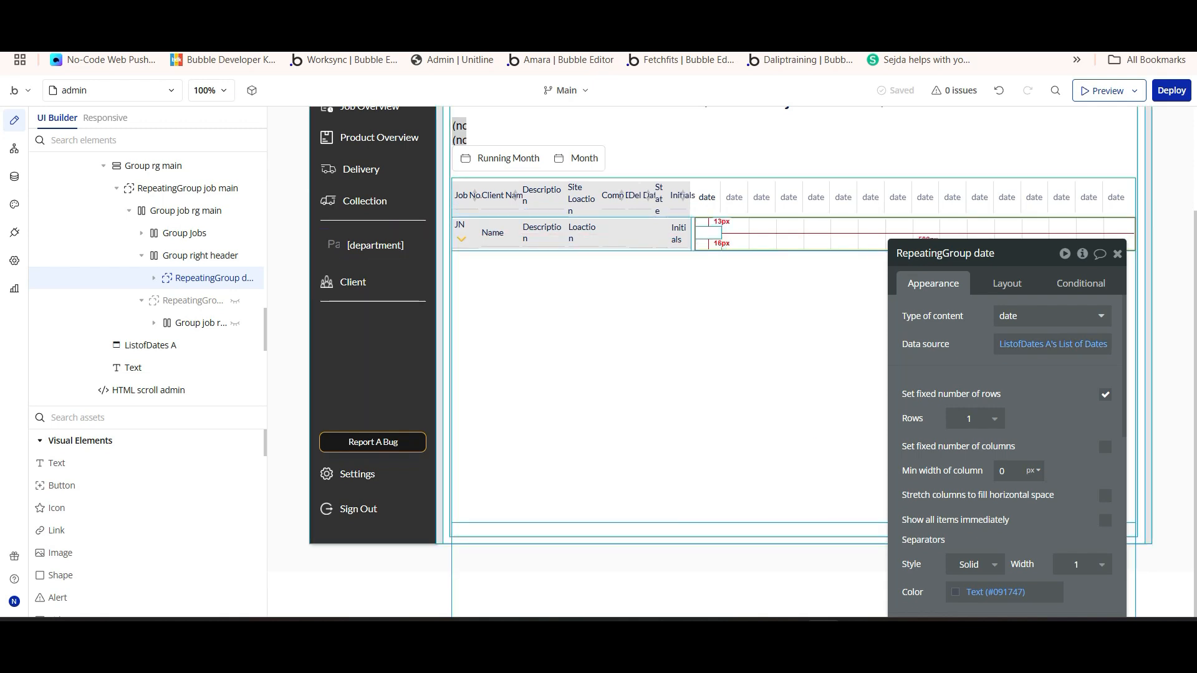
{"action": "left_click", "coordinate": [708, 235]}
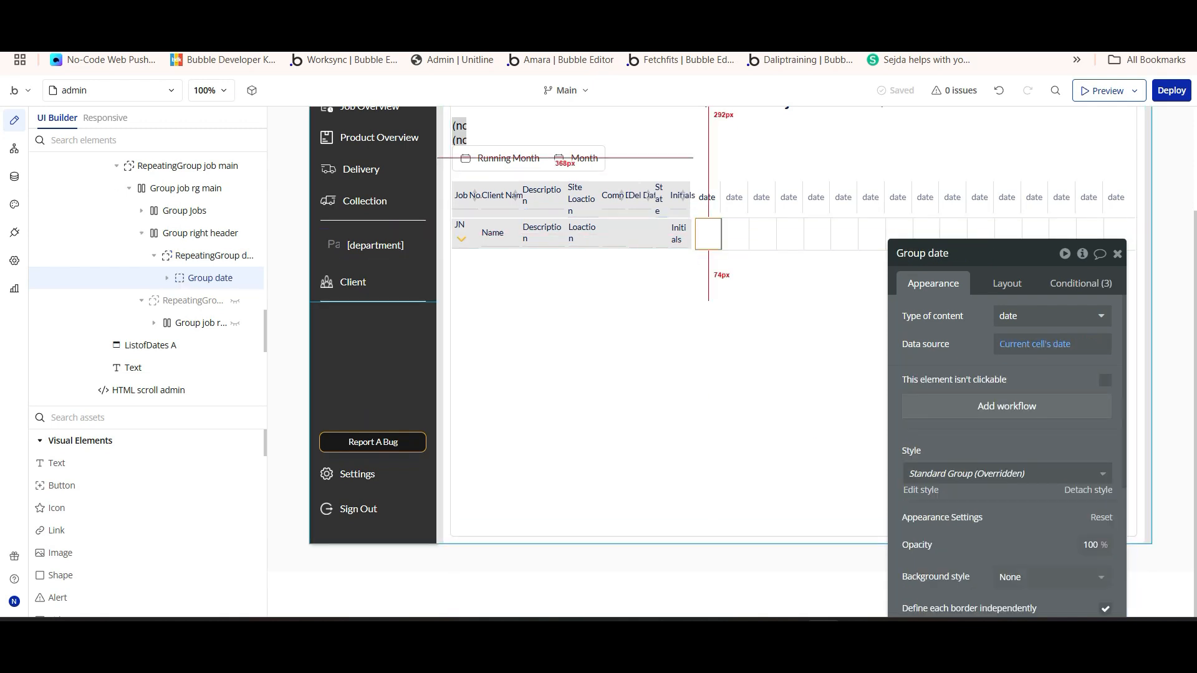
{"action": "left_click", "coordinate": [1081, 284]}
{"action": "left_click_drag", "start_coordinate": [998, 254], "coordinate": [879, 164]}
{"action": "scroll", "coordinate": [888, 411], "scroll_direction": "down", "scroll_amount": 5}
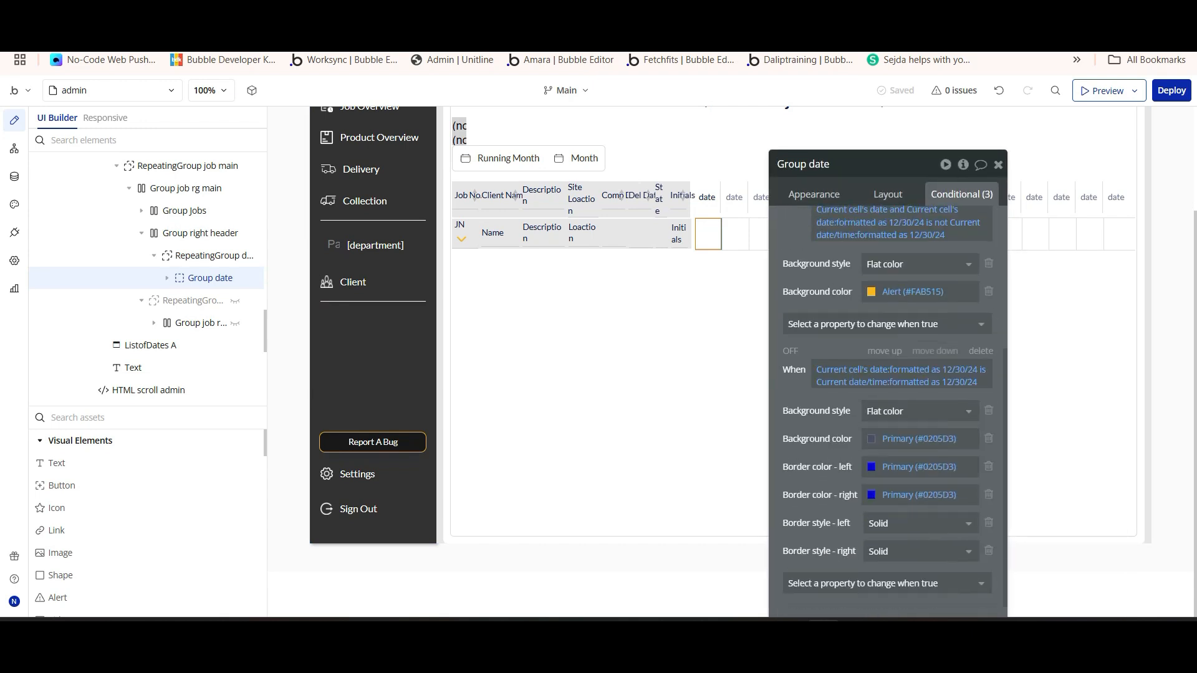
{"action": "scroll", "coordinate": [888, 411], "scroll_direction": "up", "scroll_amount": 5}
Review the conditions of Shape S in the date cell and compare its colouring with the running Job Overview calendar
{"action": "left_click", "coordinate": [708, 234]}
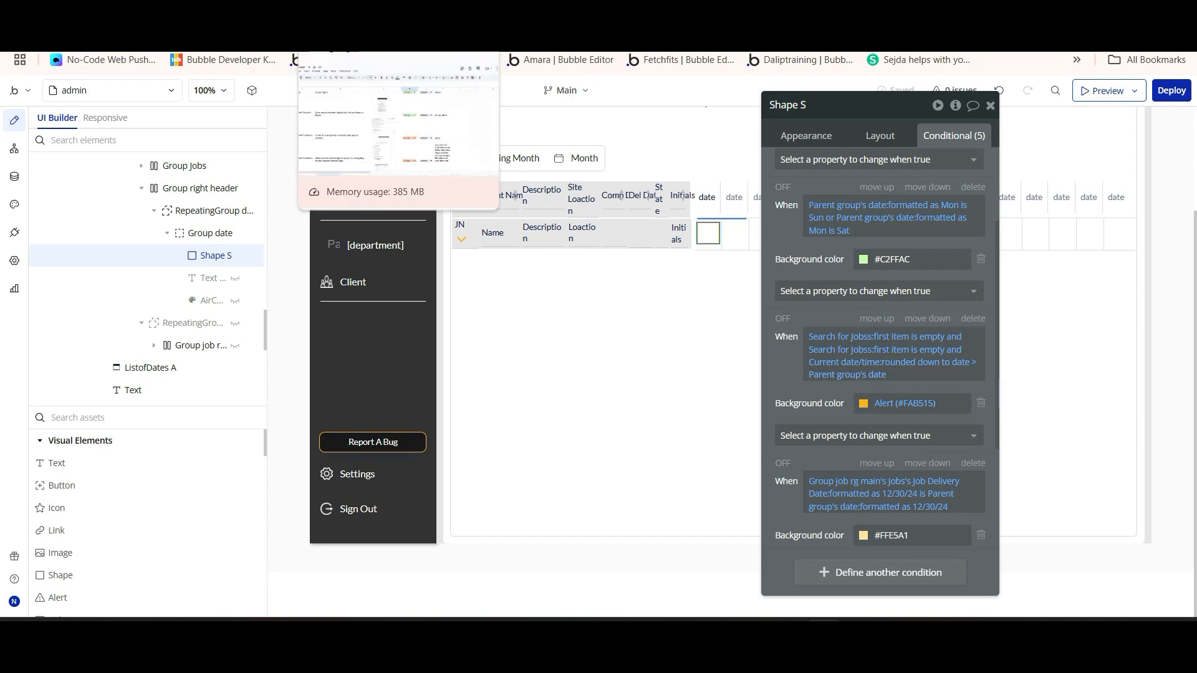
{"action": "left_click", "coordinate": [218, 9]}
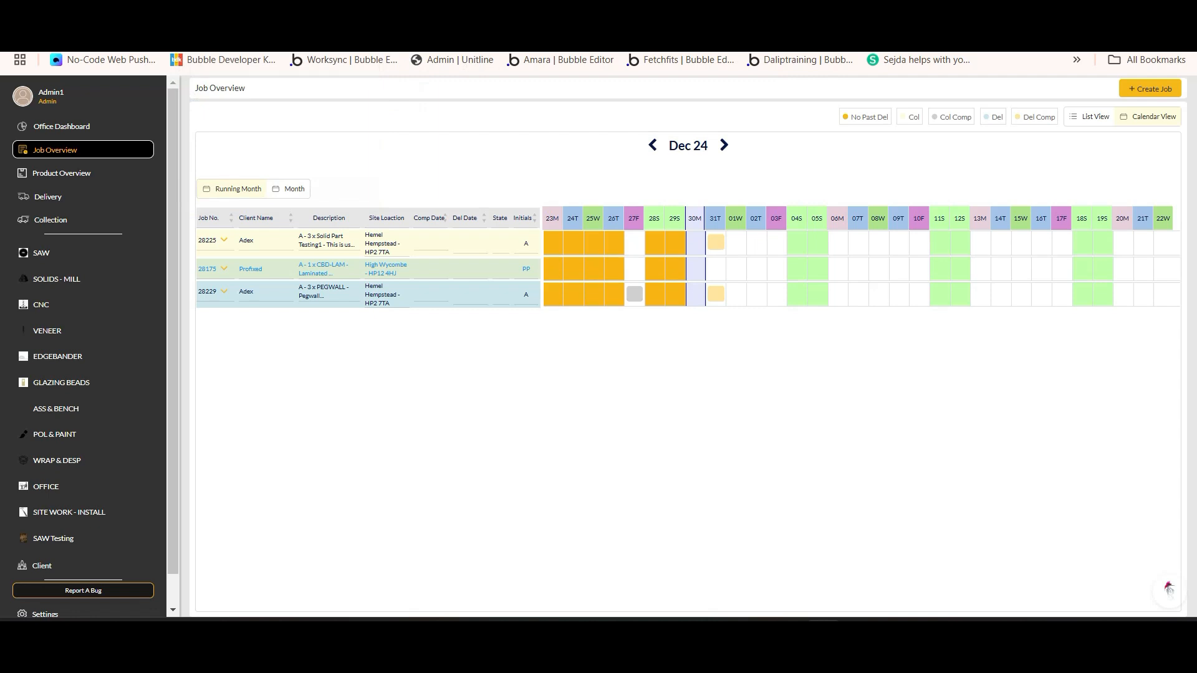
{"action": "left_click", "coordinate": [275, 9]}
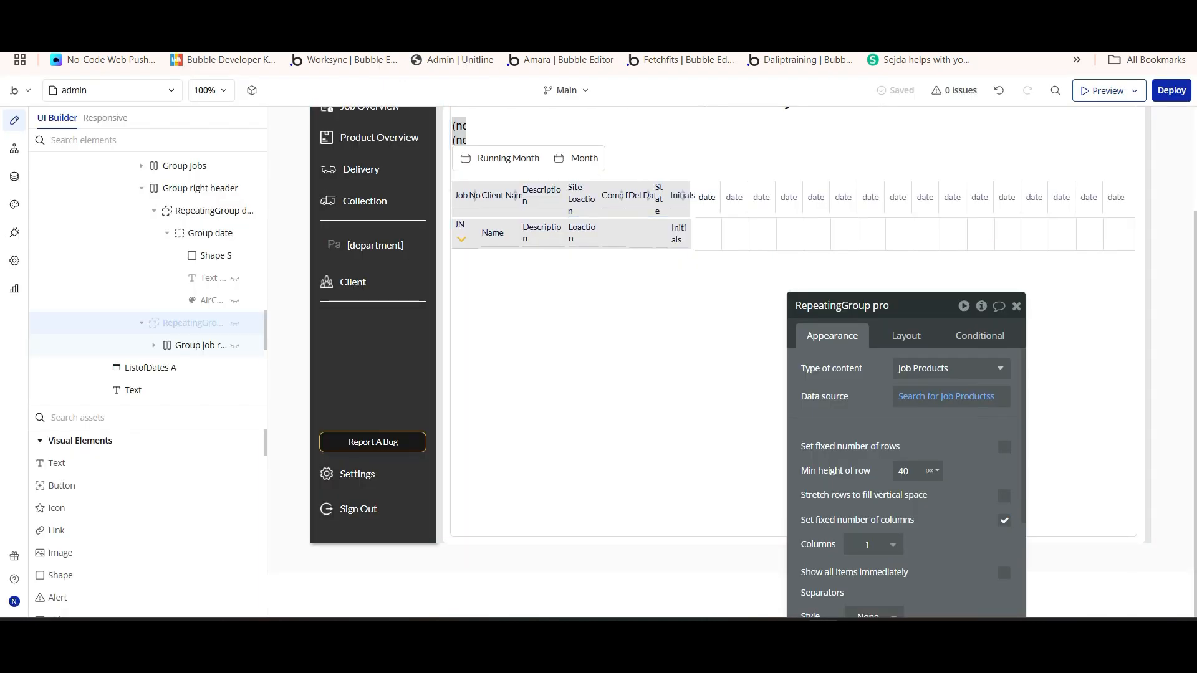
Show the hidden RepeatingGroup pro on the canvas and open the properties of RepeatingGroup date in its Group right header
{"action": "left_click", "coordinate": [235, 323]}
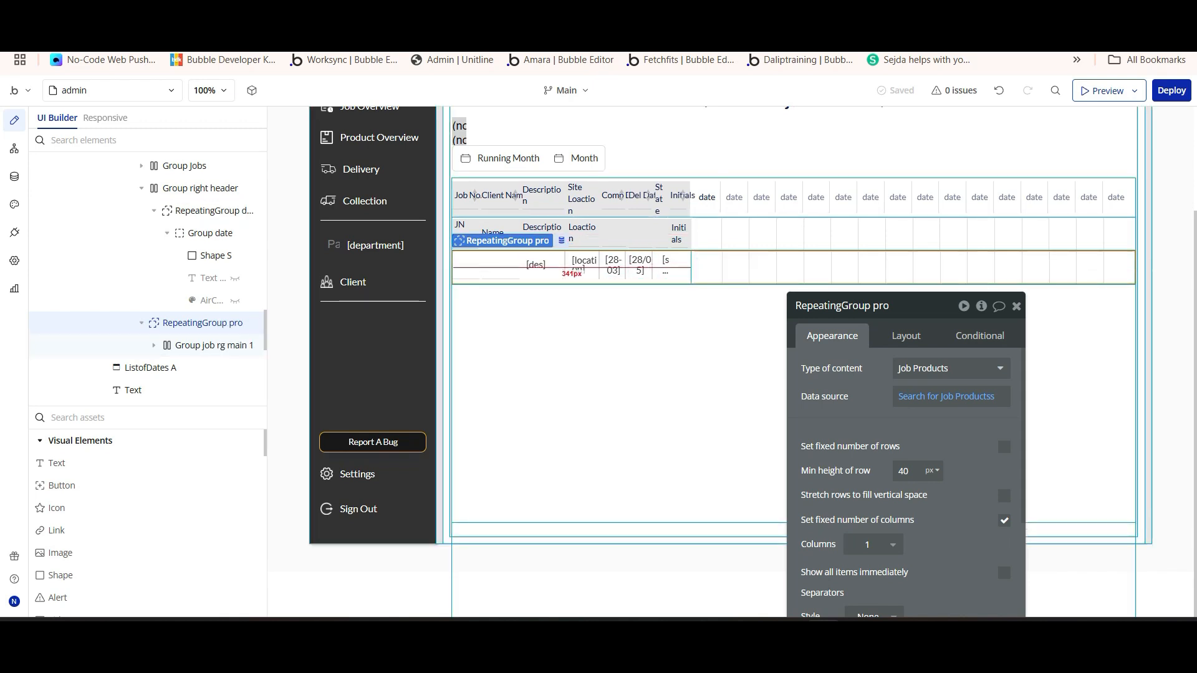
{"action": "left_click", "coordinate": [694, 268]}
{"action": "left_click_drag", "start_coordinate": [904, 305], "coordinate": [938, 195]}
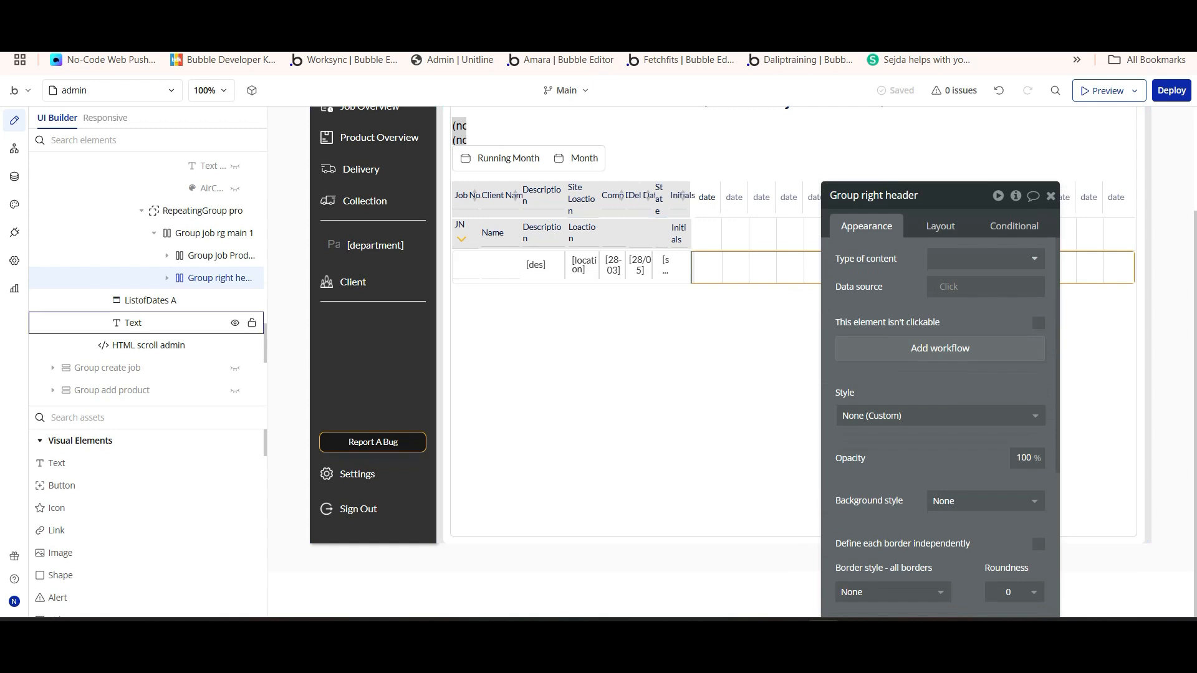
{"action": "left_click", "coordinate": [167, 277]}
{"action": "left_click", "coordinate": [206, 300]}
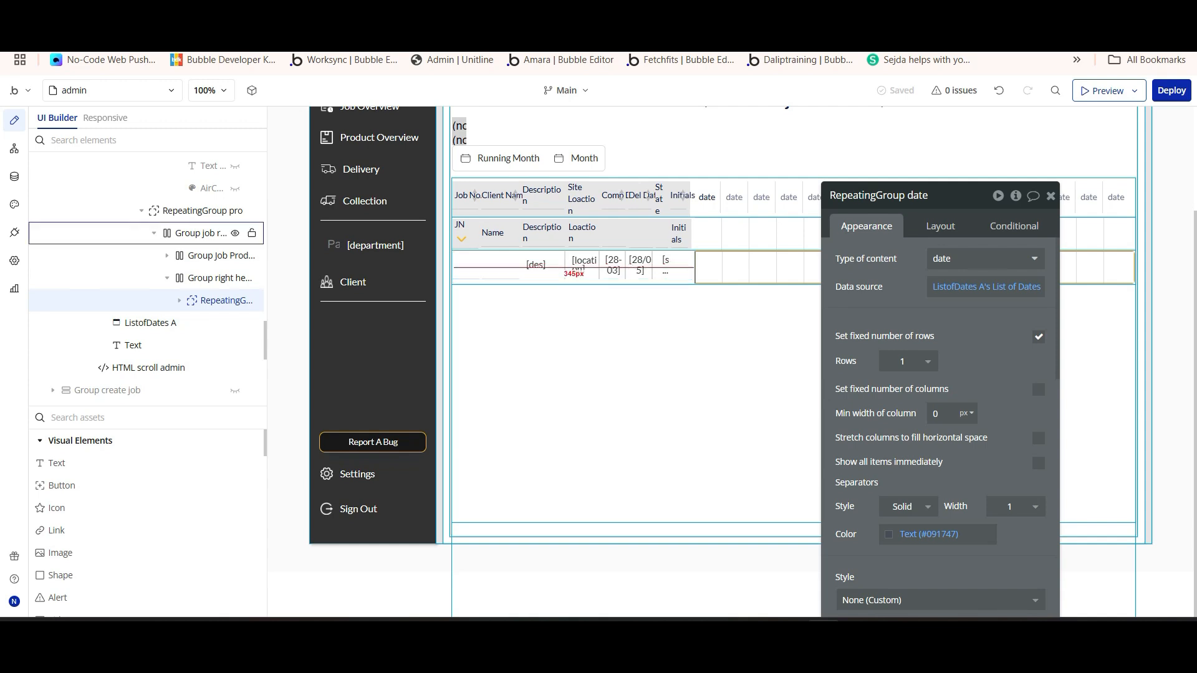
Examine the description text and Group Job Products in the product row, and check the data source of RepeatingGroup pro
{"action": "left_click", "coordinate": [549, 282]}
{"action": "left_click", "coordinate": [538, 265]}
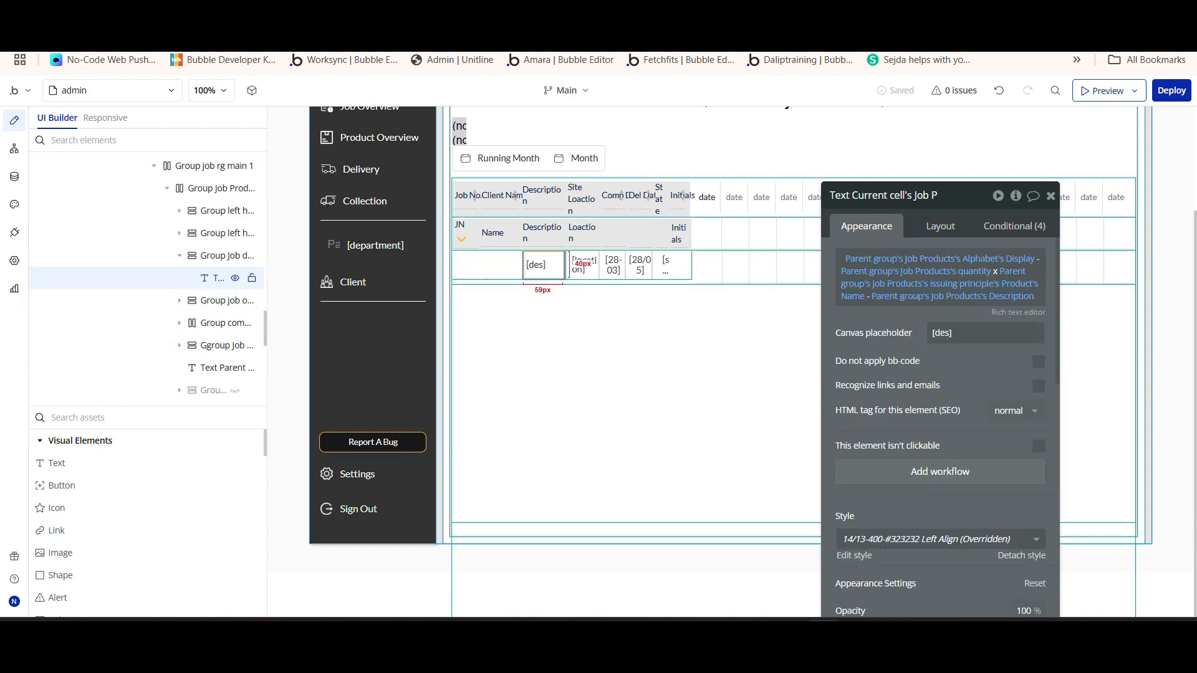
{"action": "left_click", "coordinate": [501, 266]}
{"action": "left_click", "coordinate": [215, 211]}
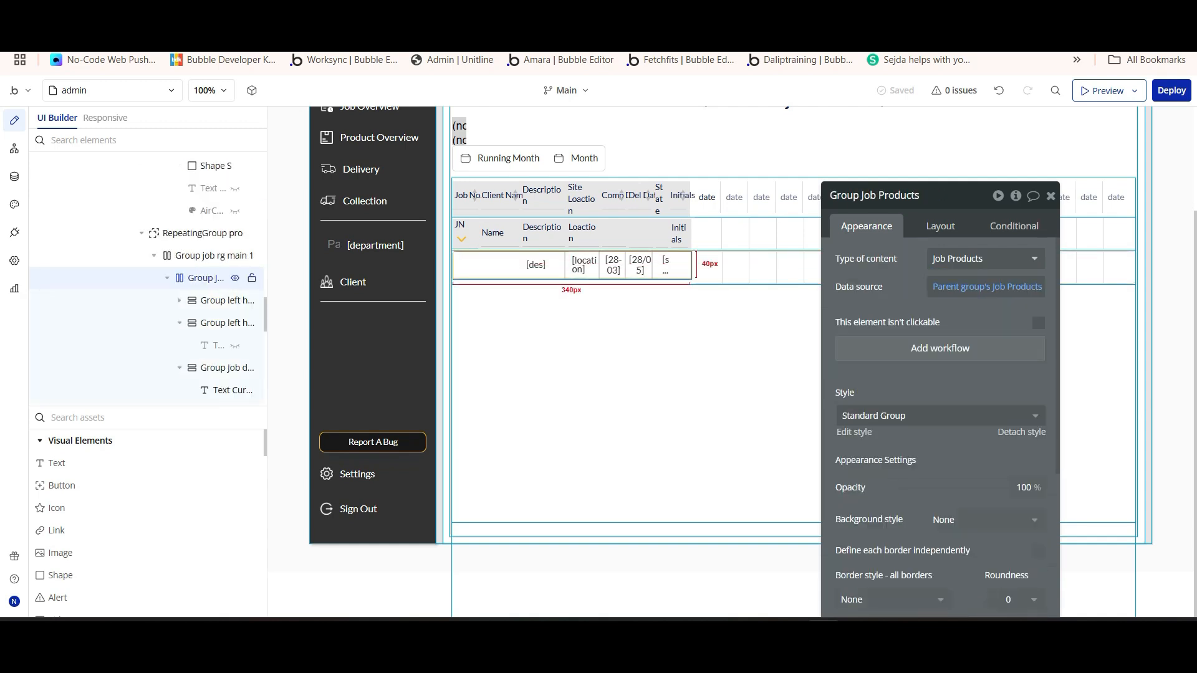
{"action": "left_click", "coordinate": [203, 233]}
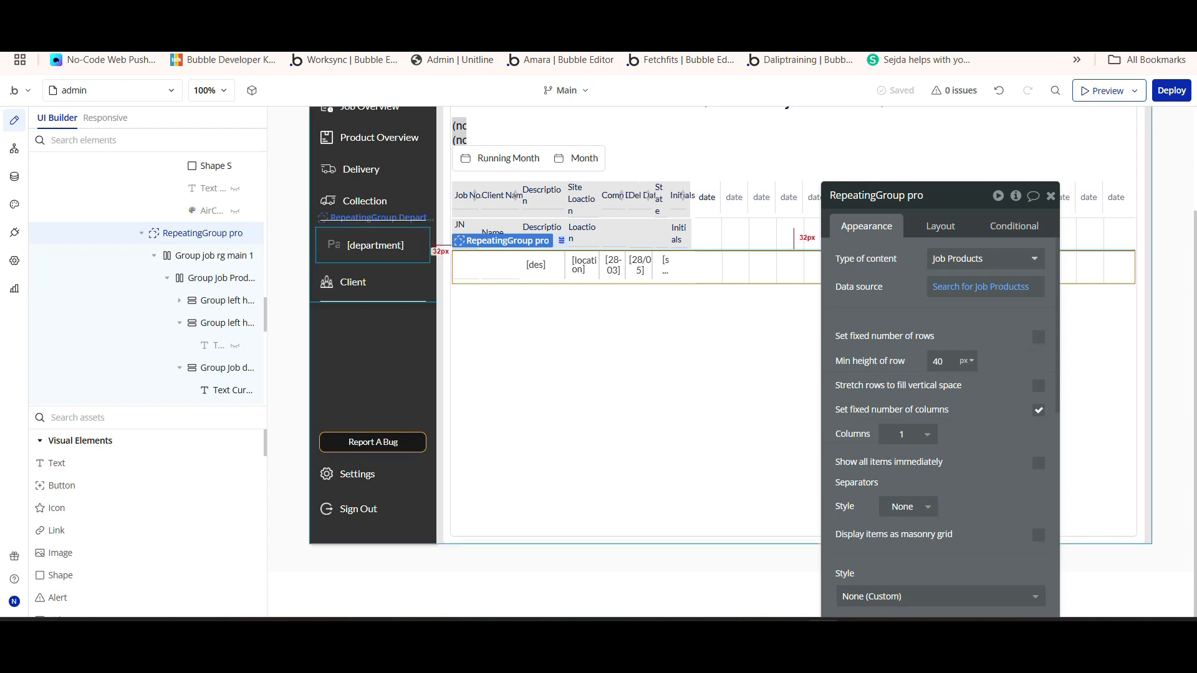
{"action": "left_click_drag", "start_coordinate": [941, 196], "coordinate": [898, 327]}
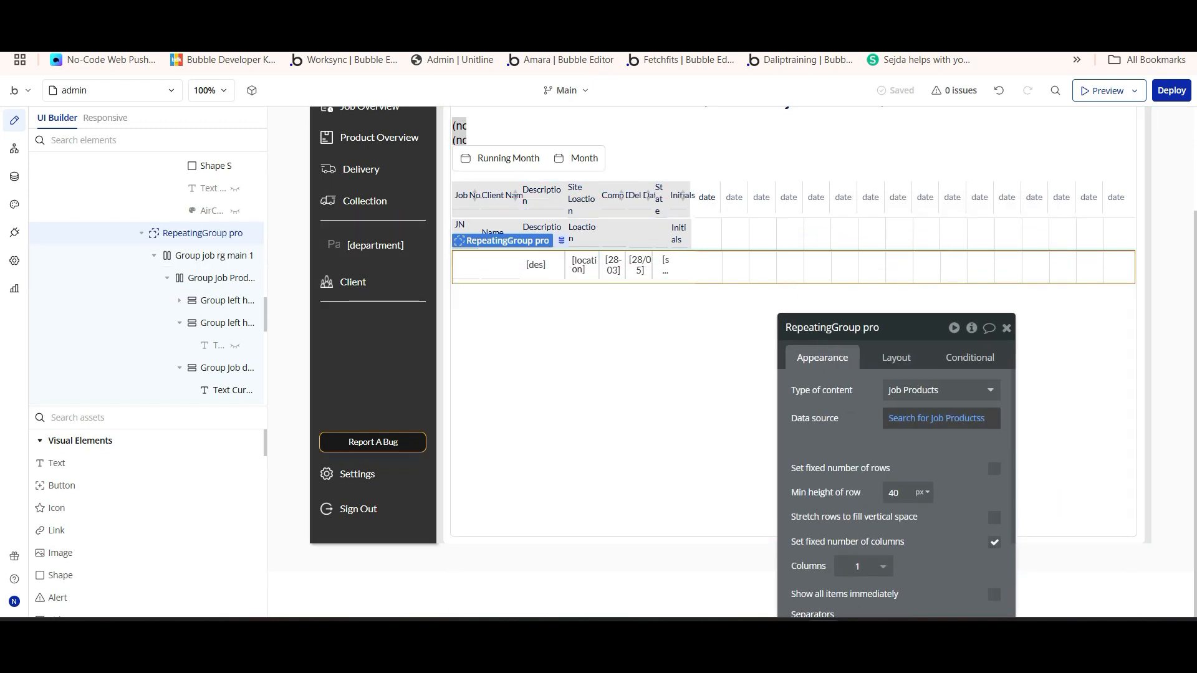
Undo the last editor change and inspect Shape W, Group job rg main 1 and the enclosing Group rg main
{"action": "key", "text": "ctrl+z"}
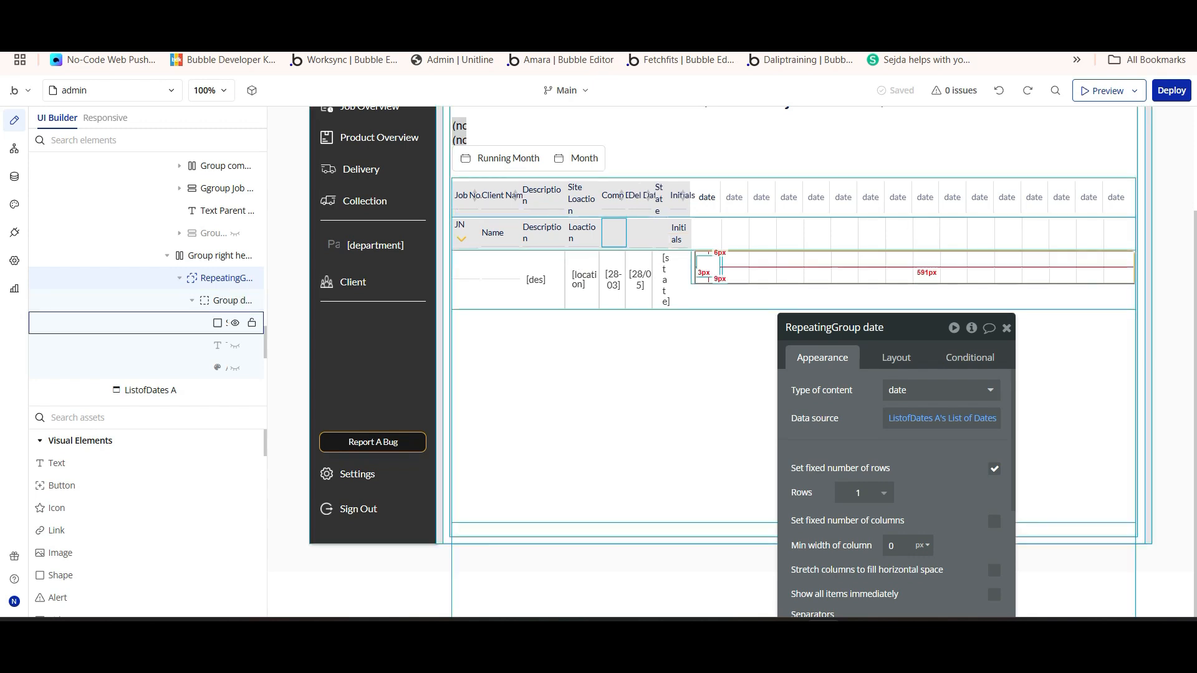
{"action": "left_click", "coordinate": [237, 323]}
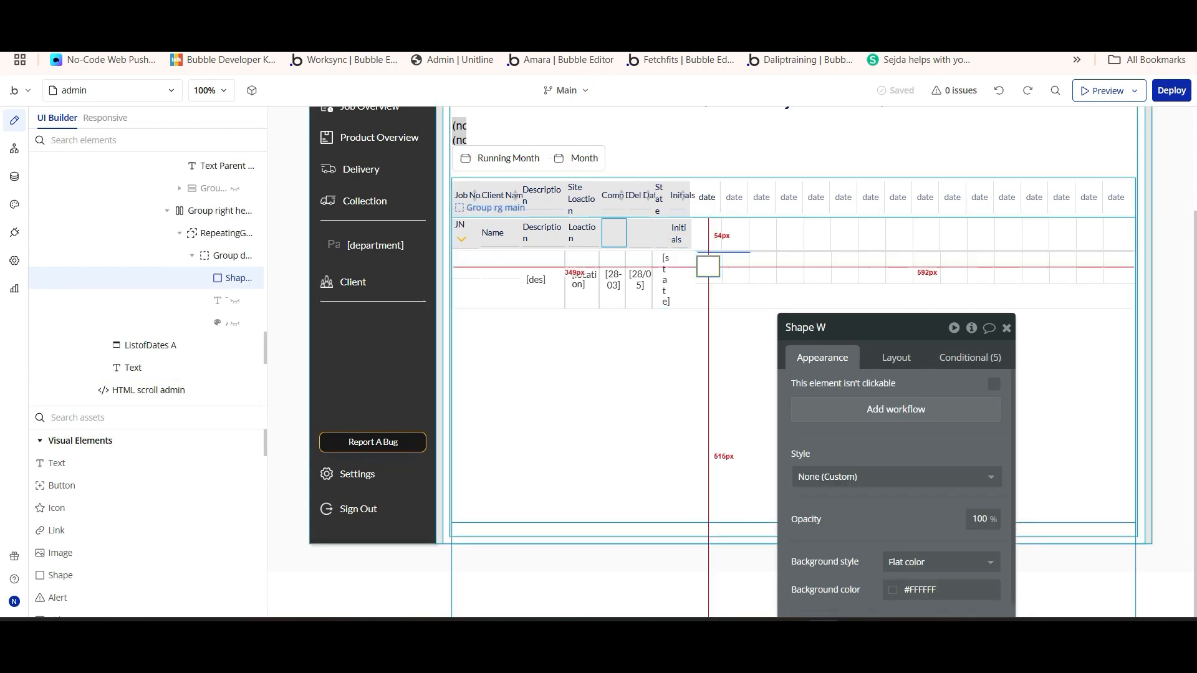
{"action": "left_click", "coordinate": [614, 389]}
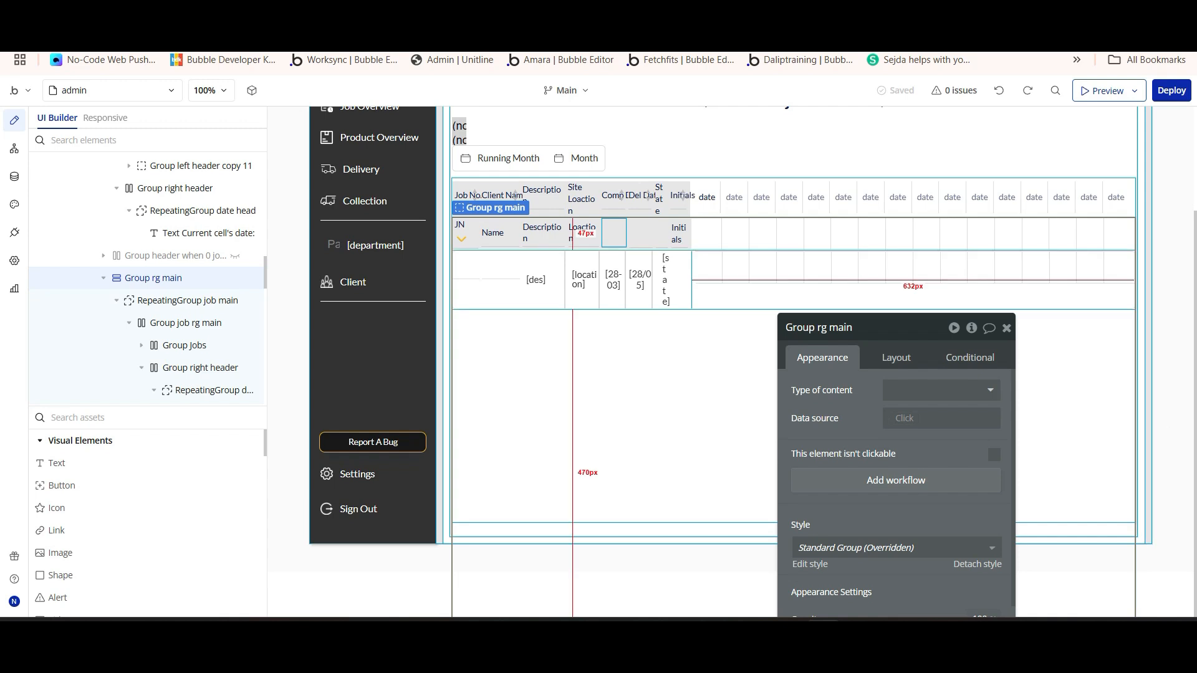
{"action": "left_click", "coordinate": [681, 295]}
{"action": "left_click", "coordinate": [717, 297]}
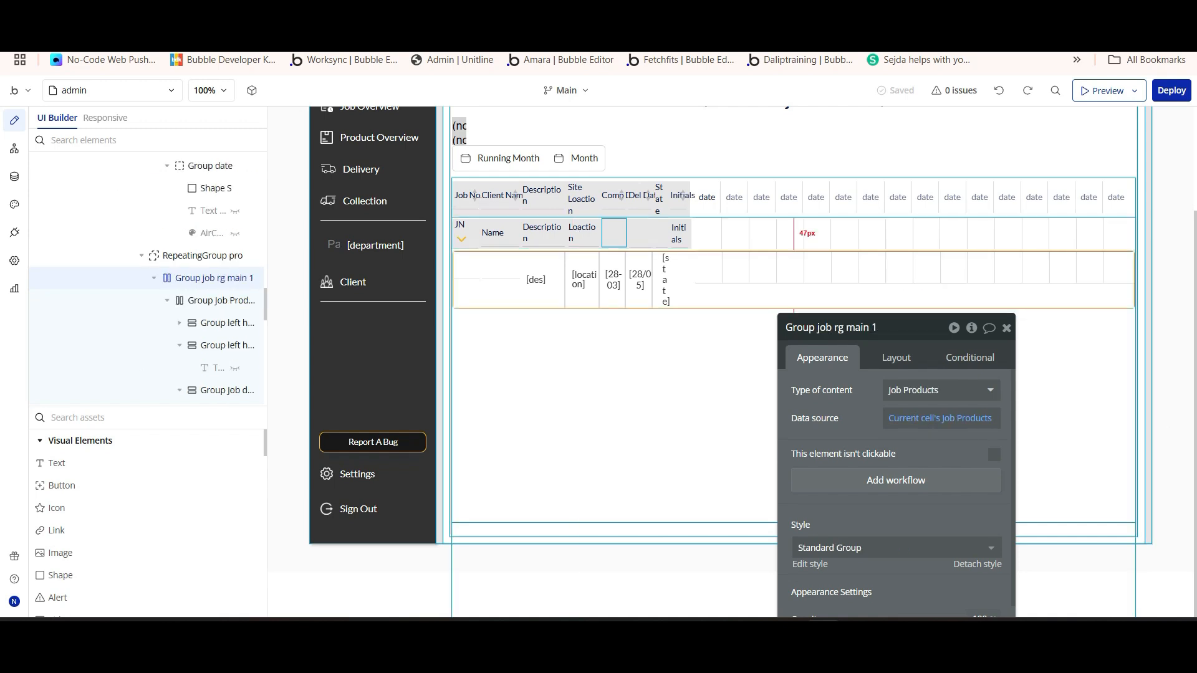
{"action": "left_click", "coordinate": [710, 374]}
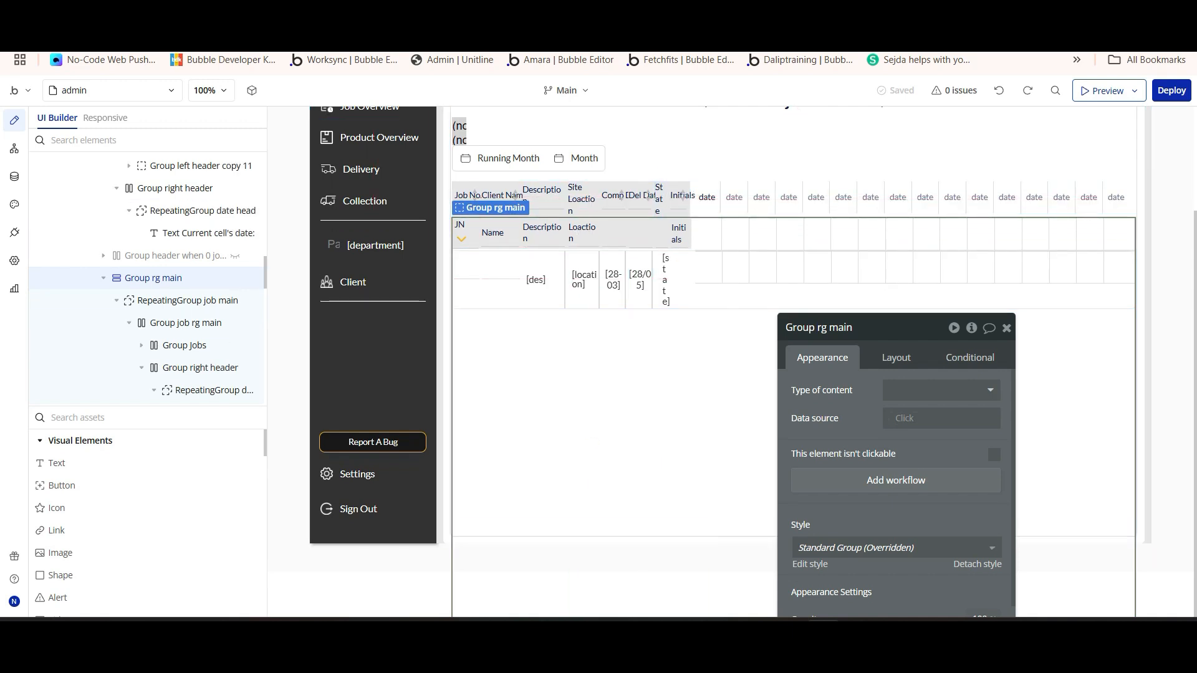
Switch to the running Job Overview calendar, expand the first job's product rows and look through the job list
{"action": "key", "text": "ctrl+Tab"}
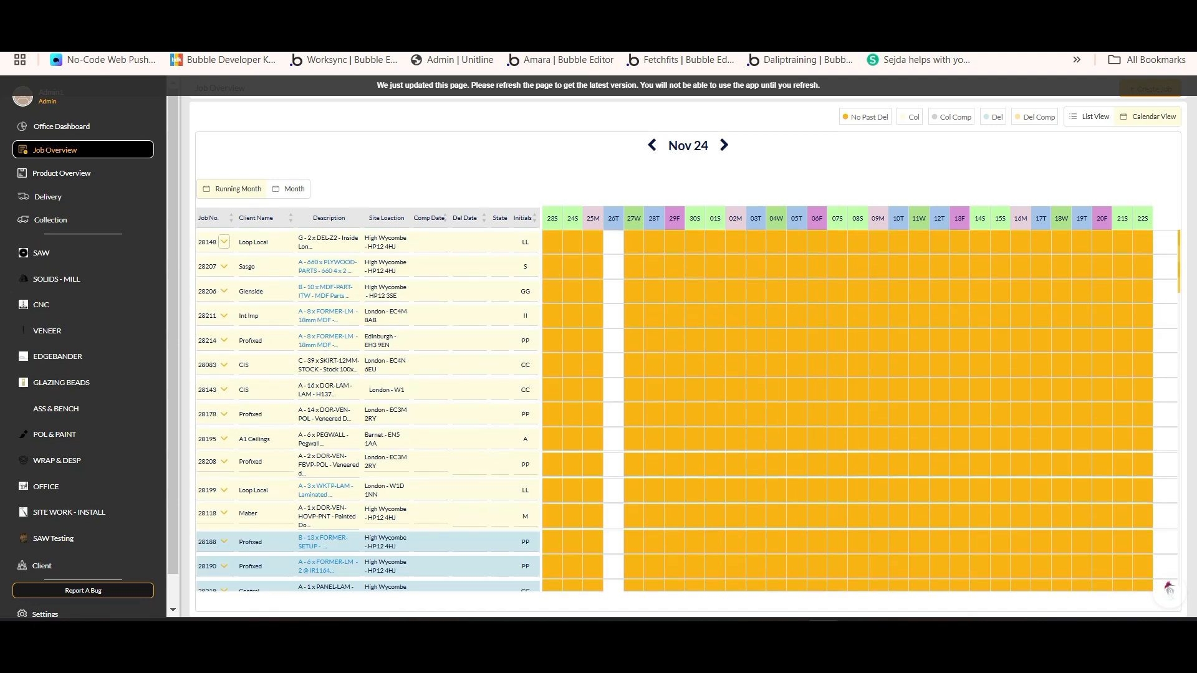
{"action": "left_click", "coordinate": [223, 242]}
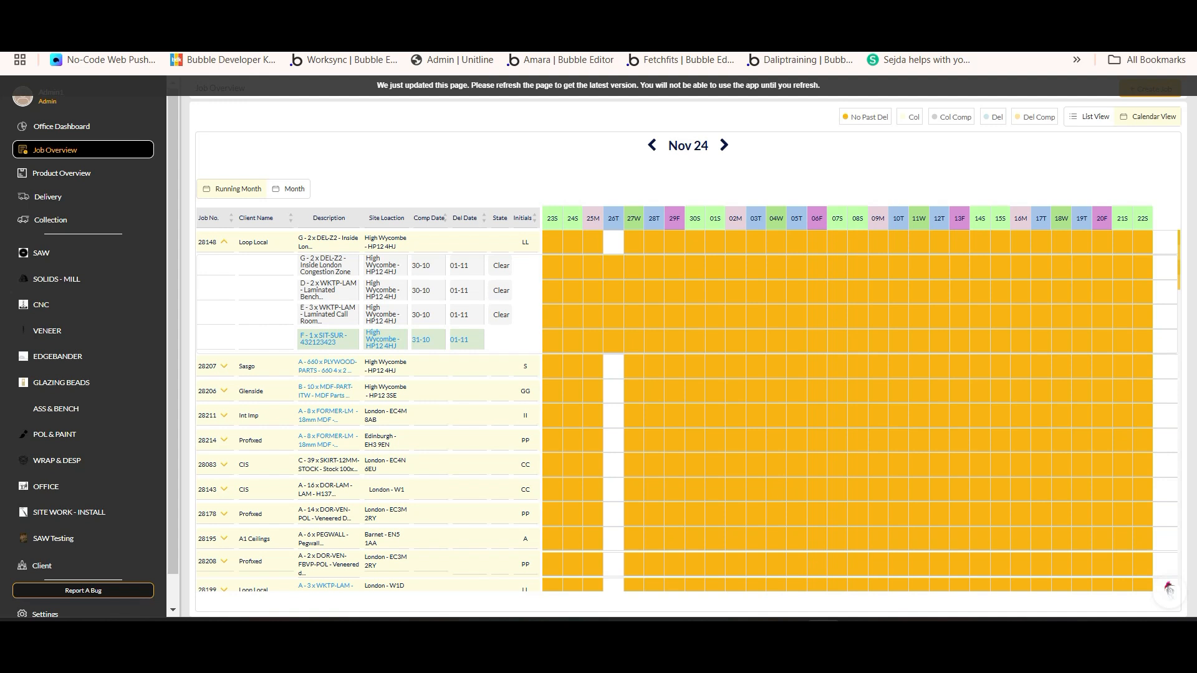
{"action": "scroll", "coordinate": [686, 412], "scroll_direction": "down", "scroll_amount": 5}
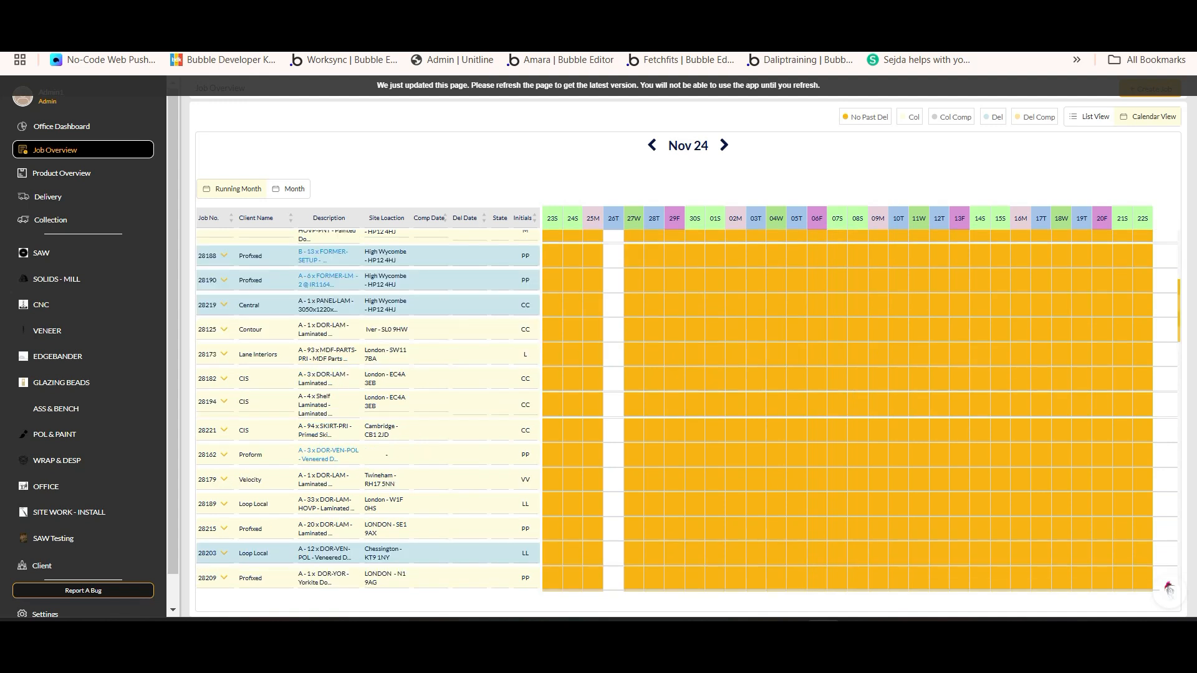